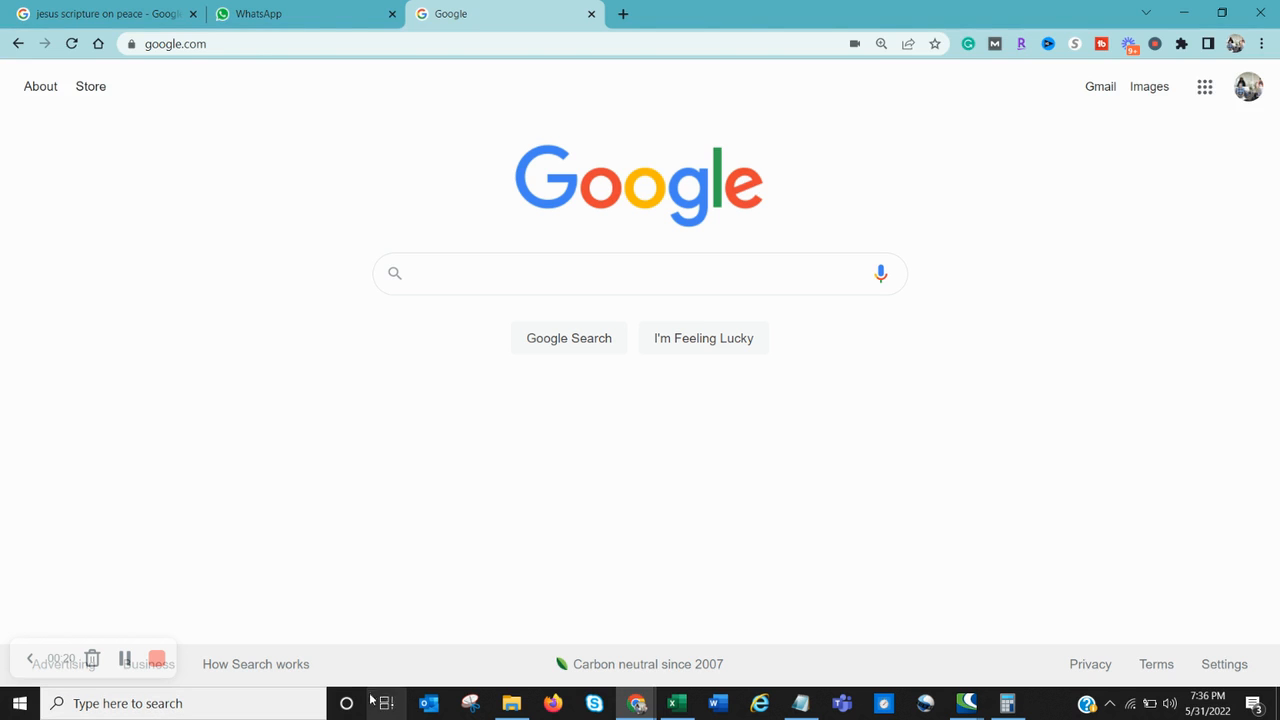
Launch Snipping Tool and move its window toward the centre of the screen
left_click(468, 704)
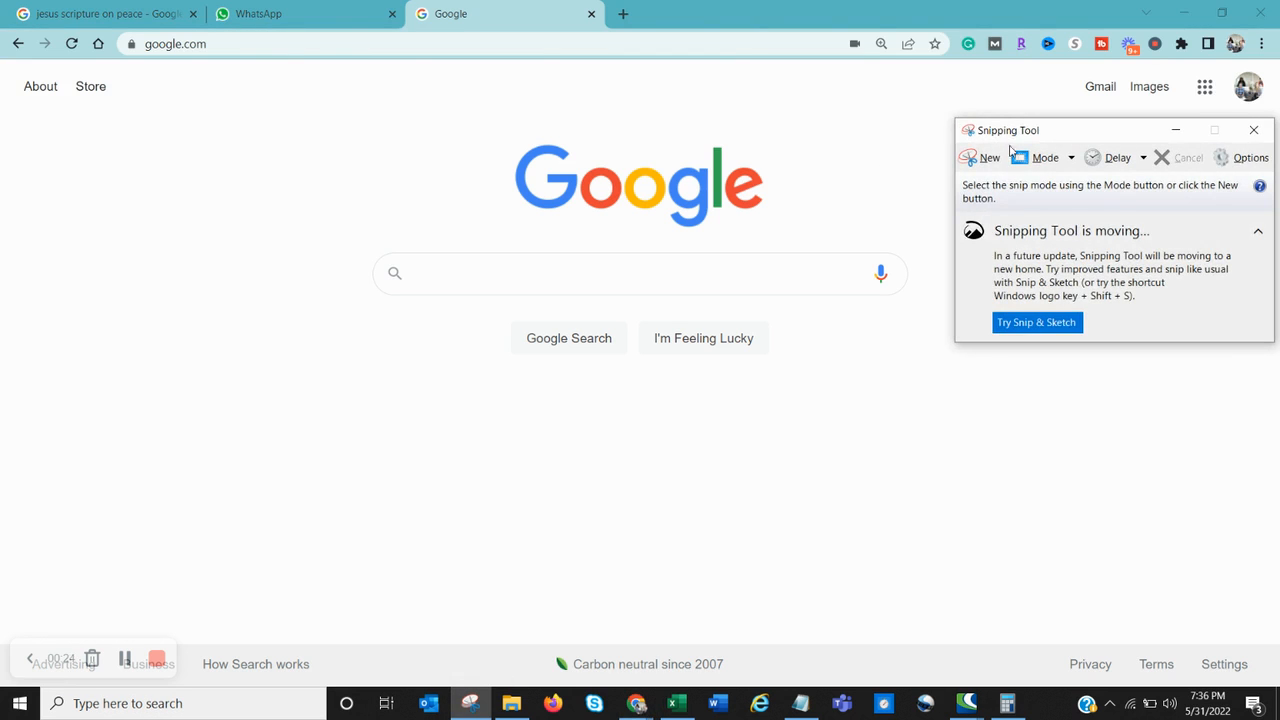
left_click_drag(1040, 134, 321, 192)
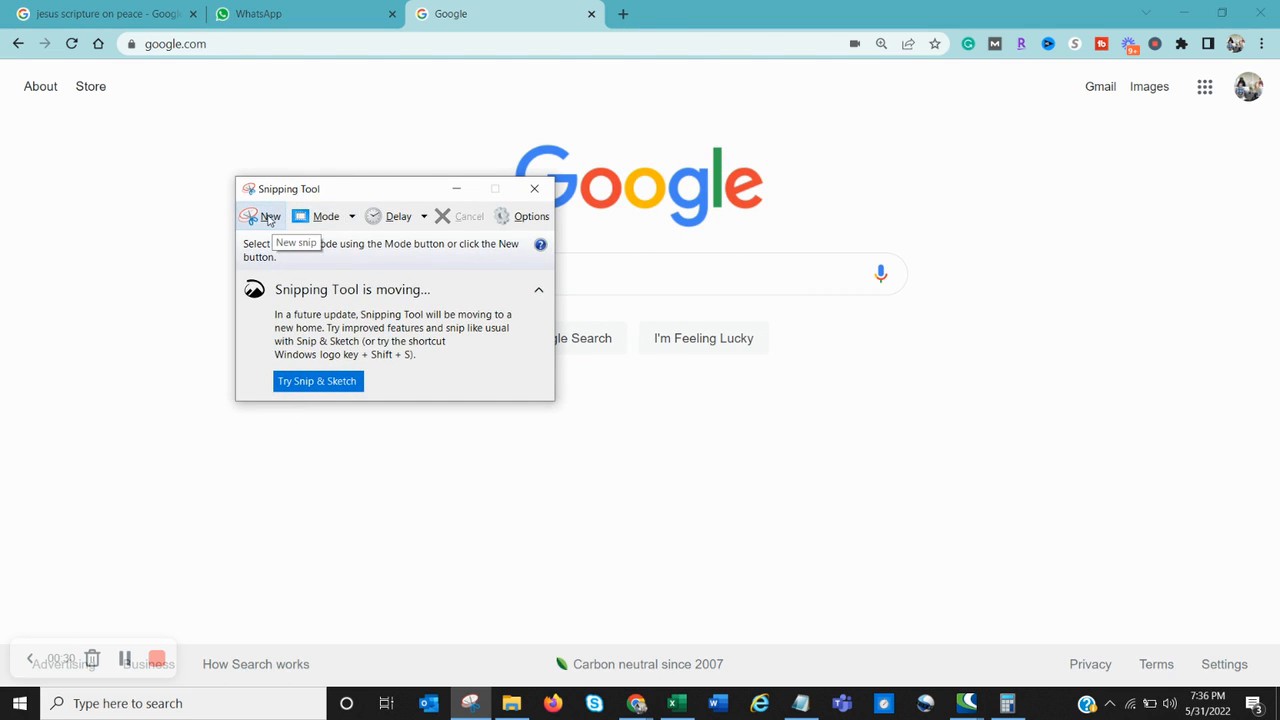
left_click_drag(351, 191, 531, 220)
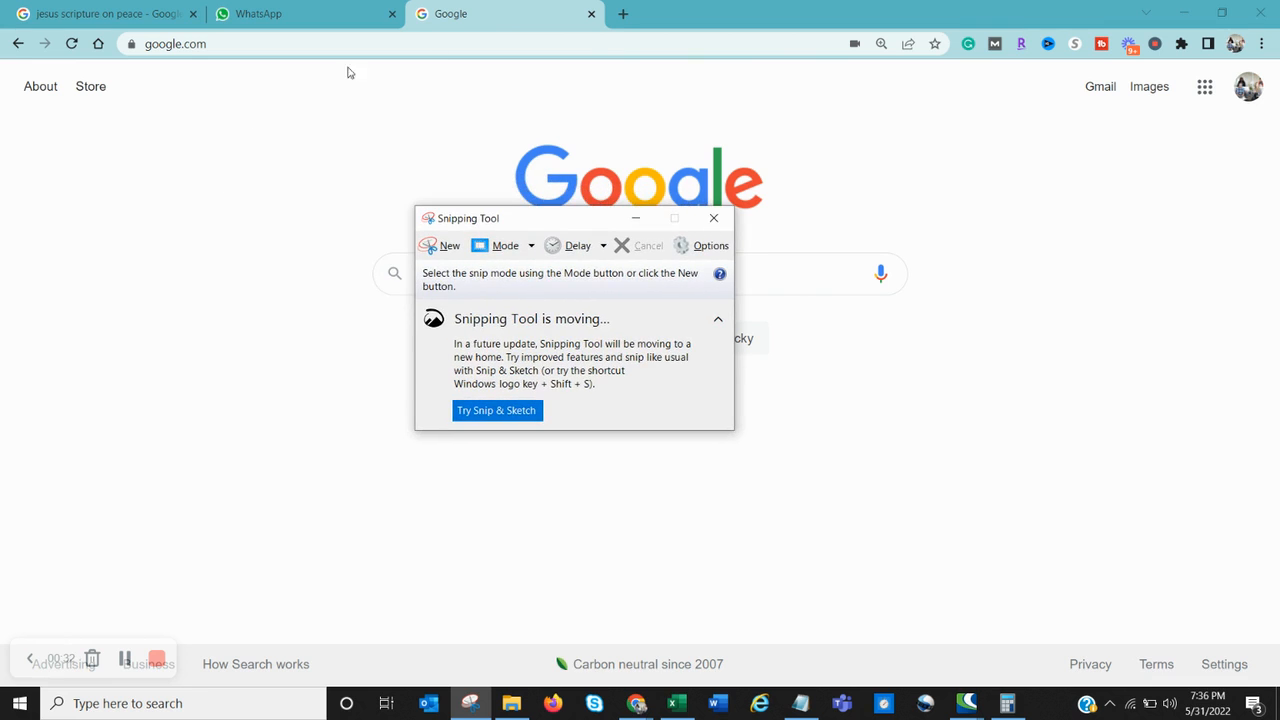
Take a Window Snip of the whole Google Chrome window into the editor
left_click(446, 254)
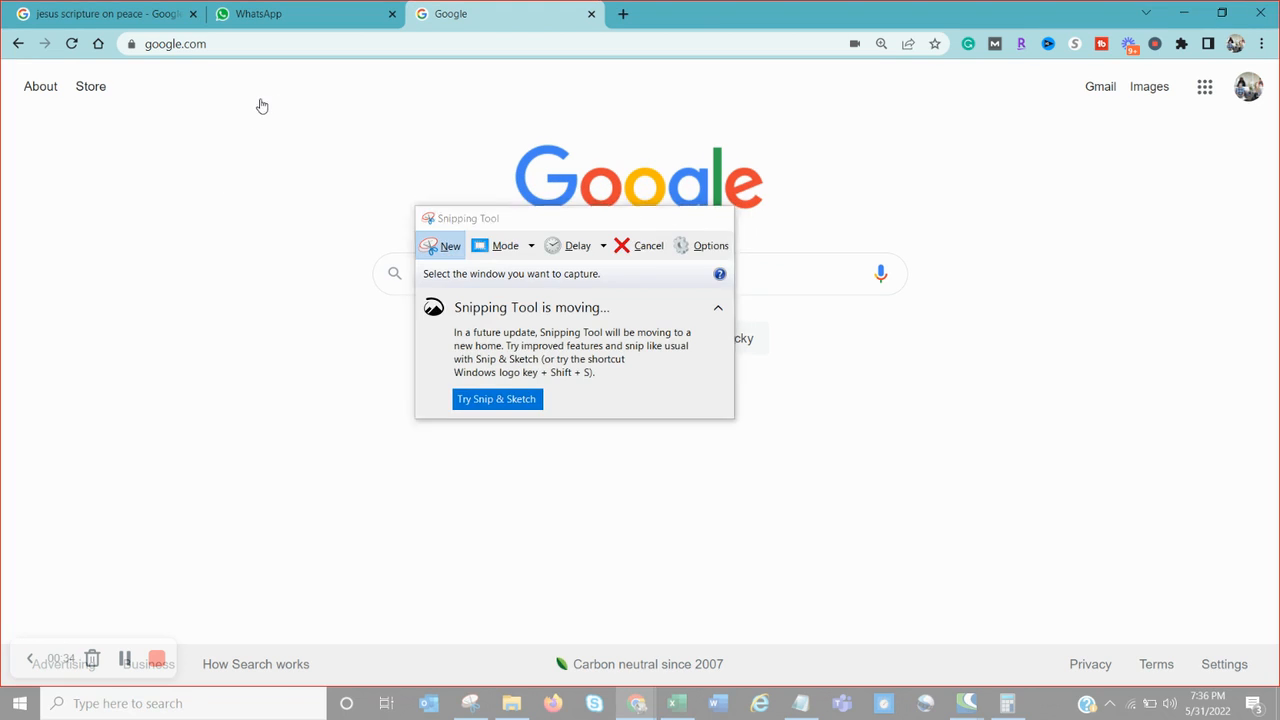
left_click(262, 106)
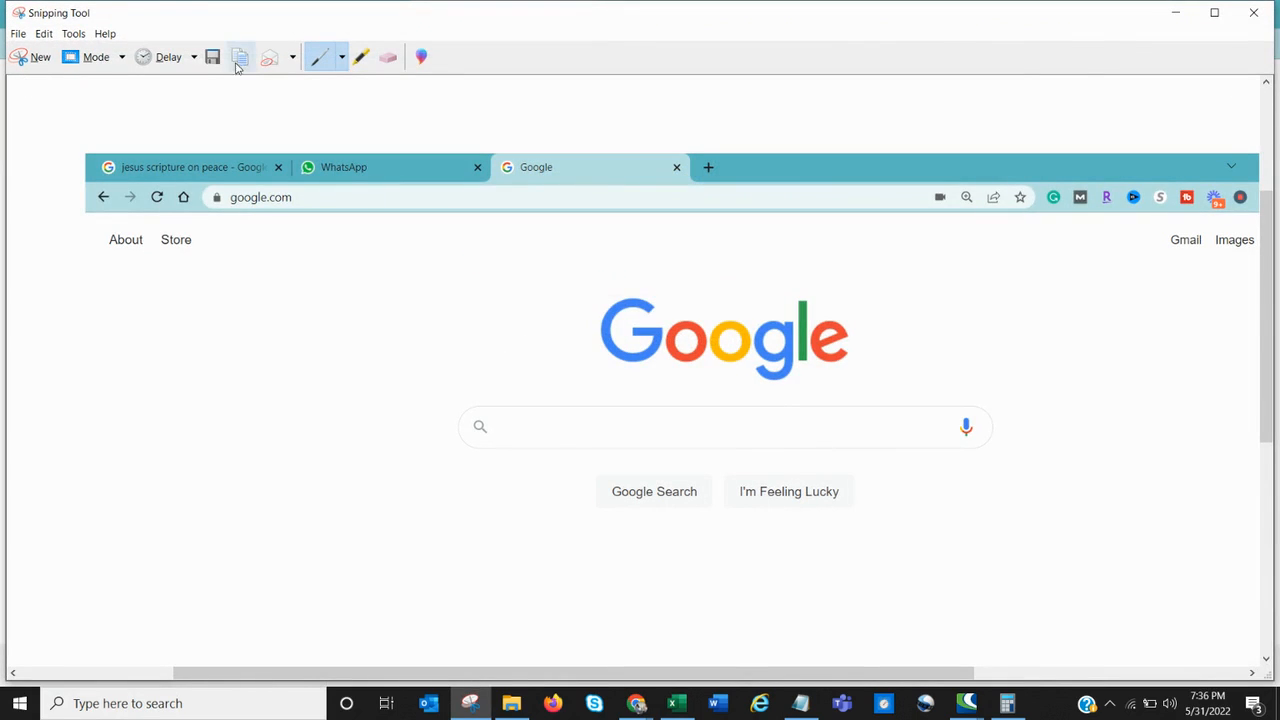
left_click(122, 58)
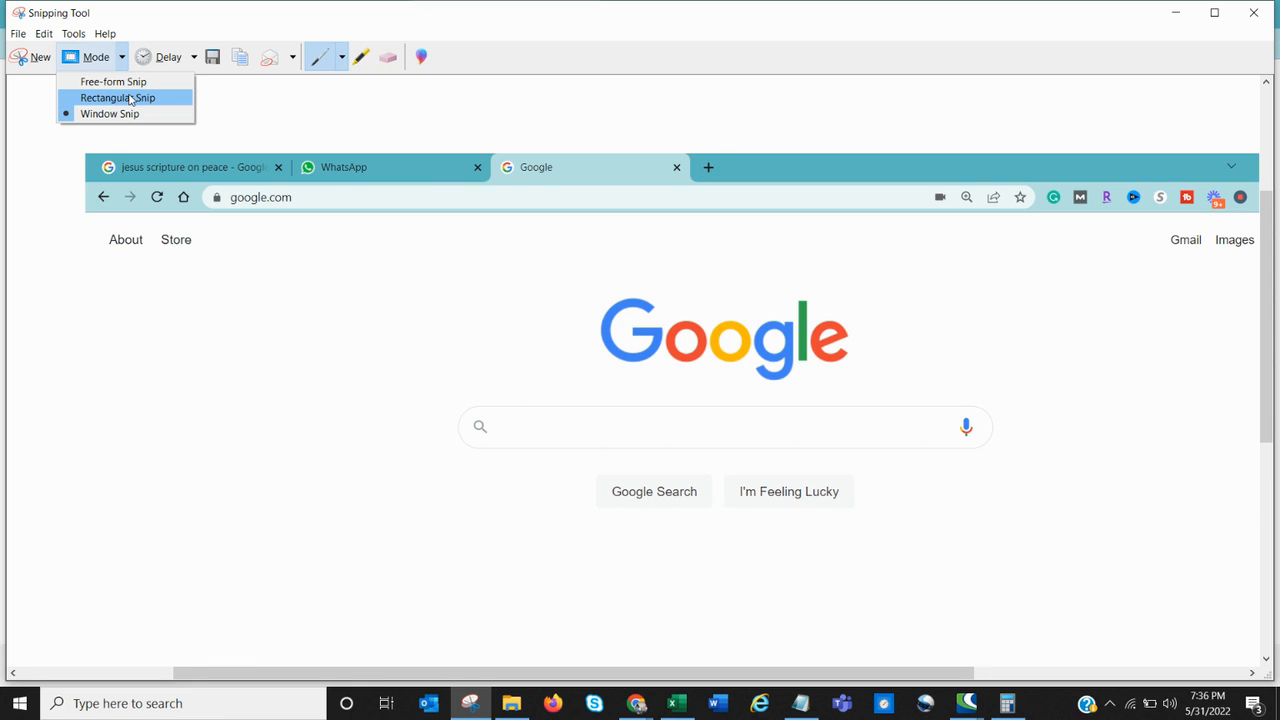
Take a Rectangular Snip of the Google page from the address bar past the search buttons
left_click(130, 99)
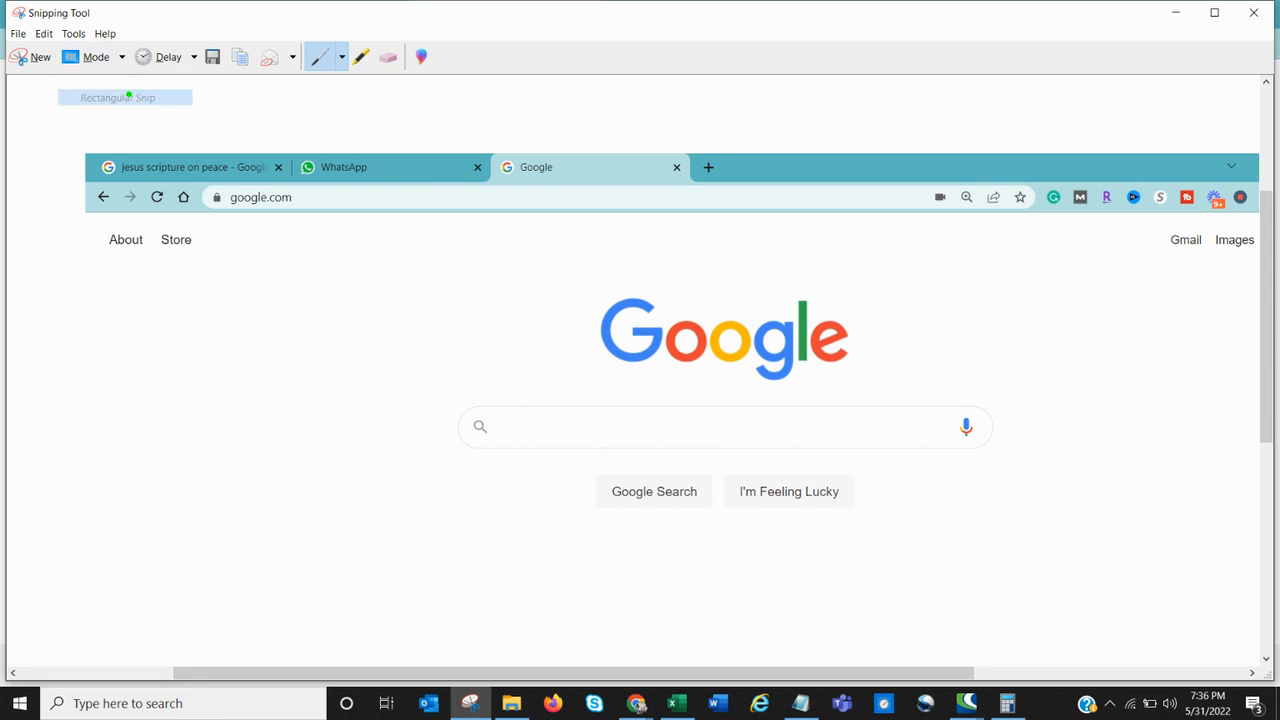
left_click(38, 60)
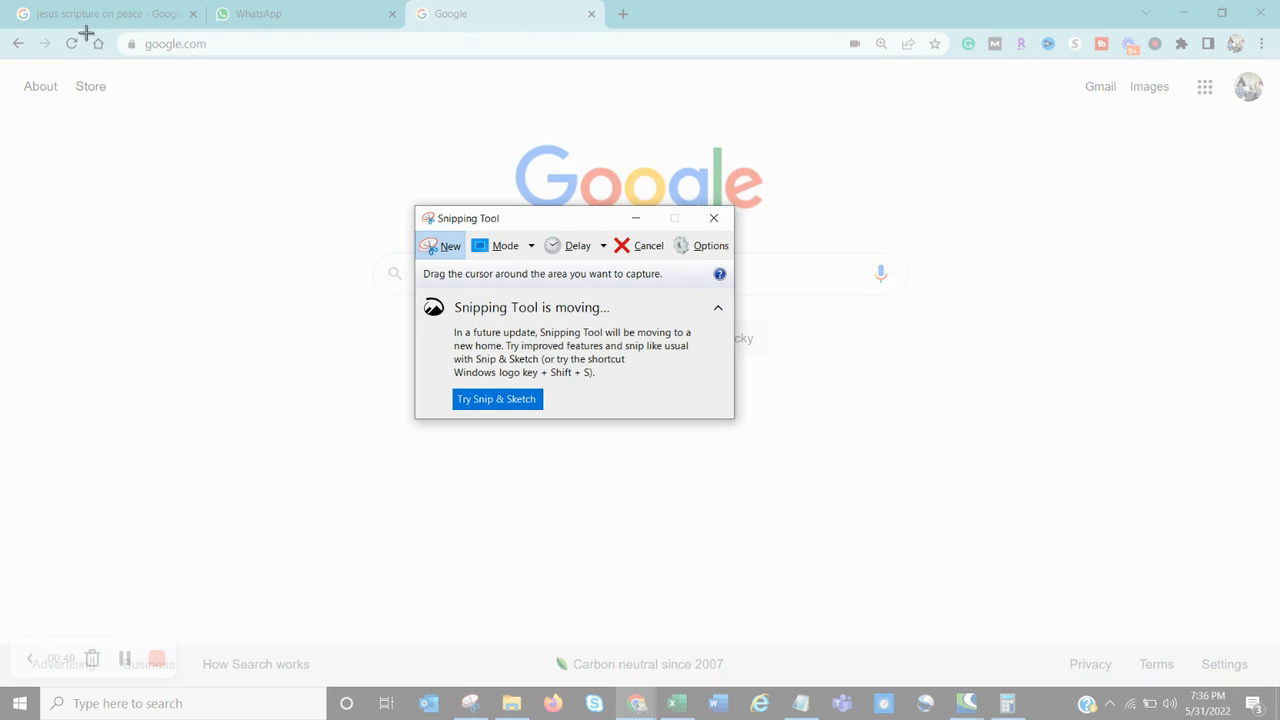
left_click_drag(82, 28, 948, 516)
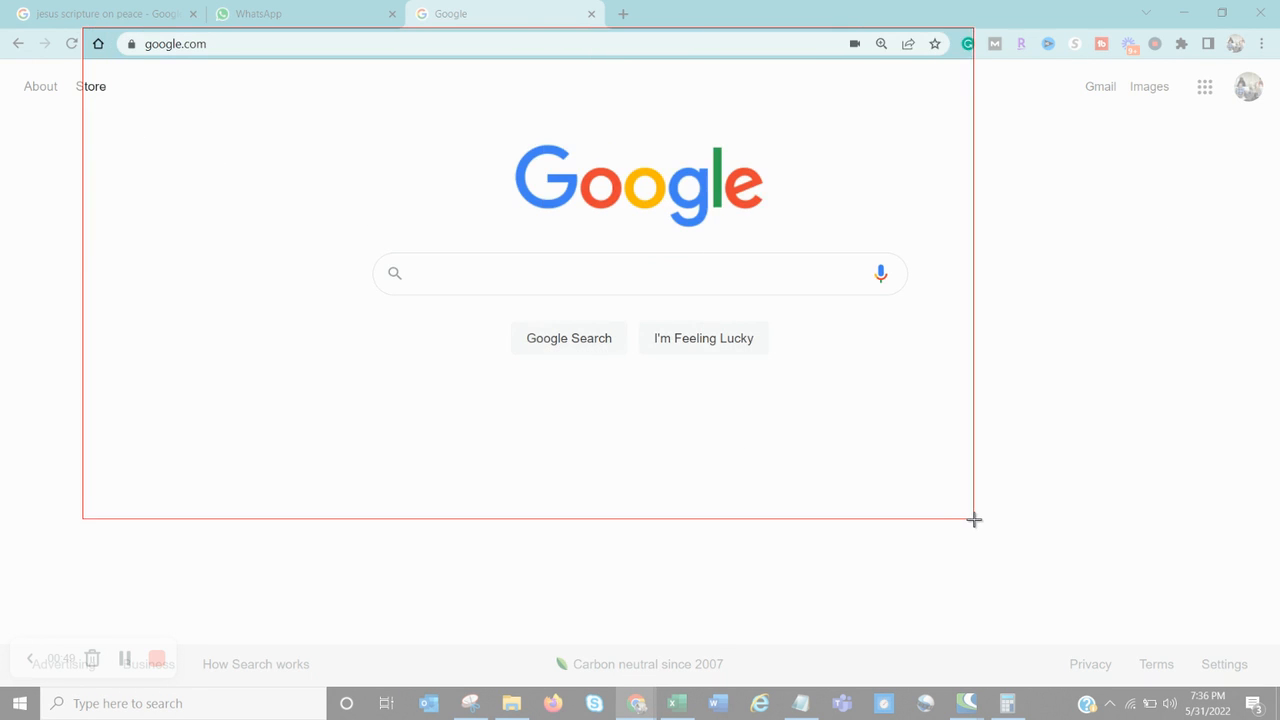
left_click_drag(948, 516, 1089, 548)
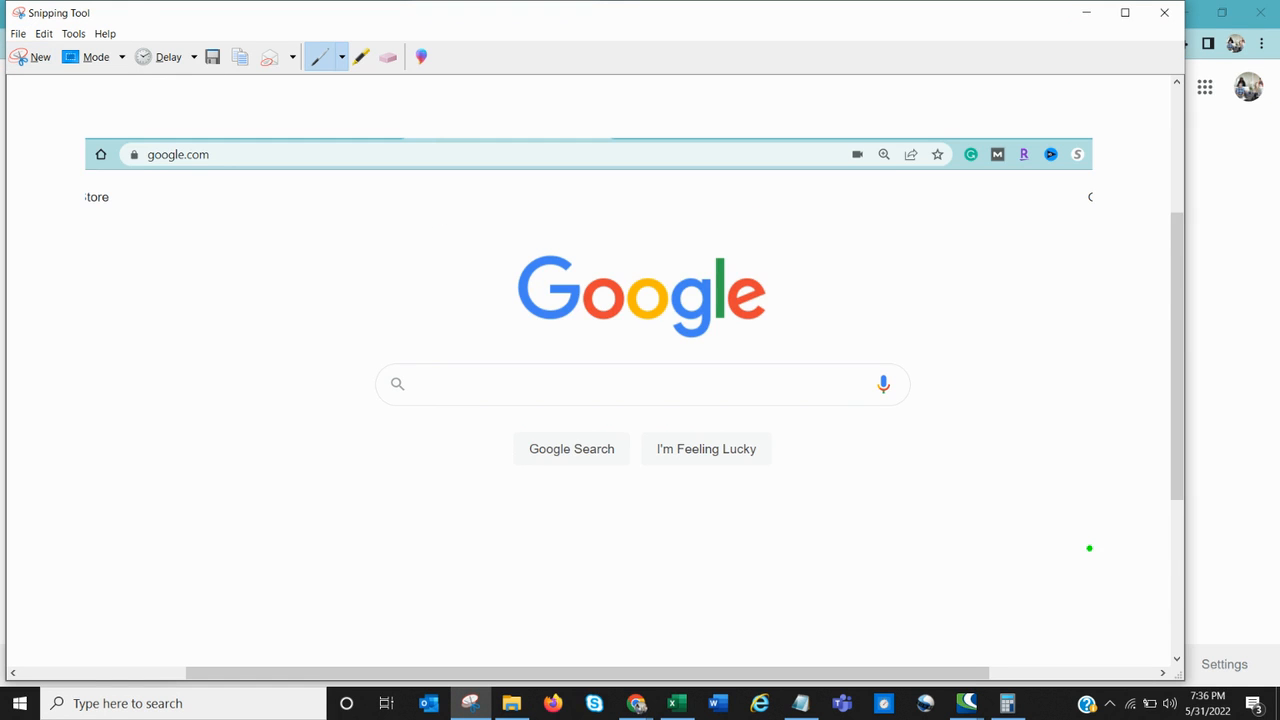
scroll(793, 412, "down", 3)
scroll(175, 80, "up", 3)
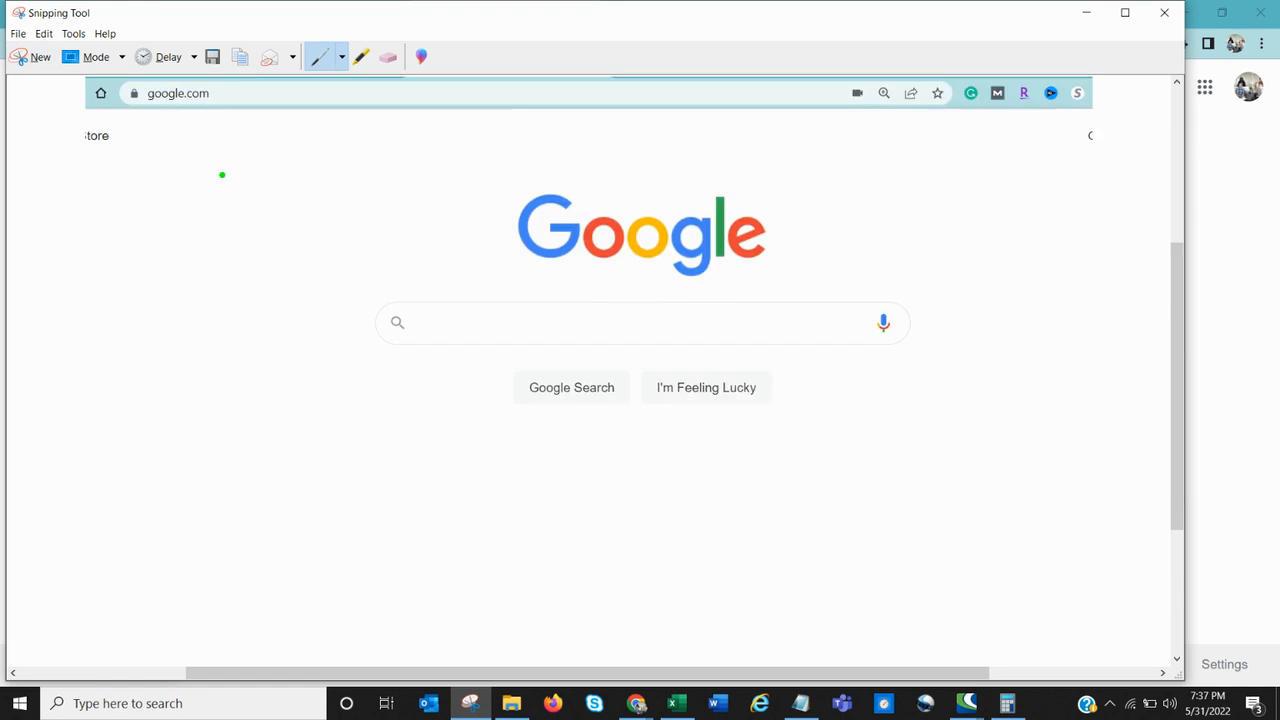
Save the snip to Documents as a JPEG named 'Sample screen shot'
left_click(213, 57)
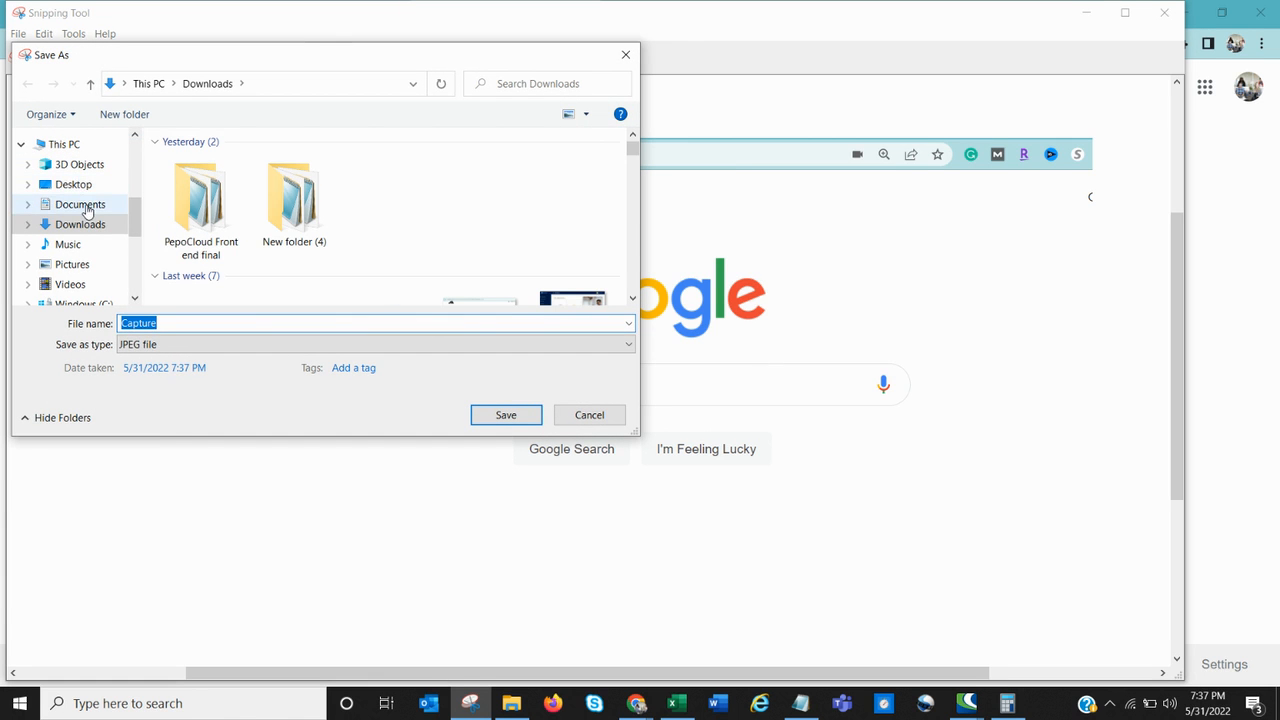
left_click(88, 212)
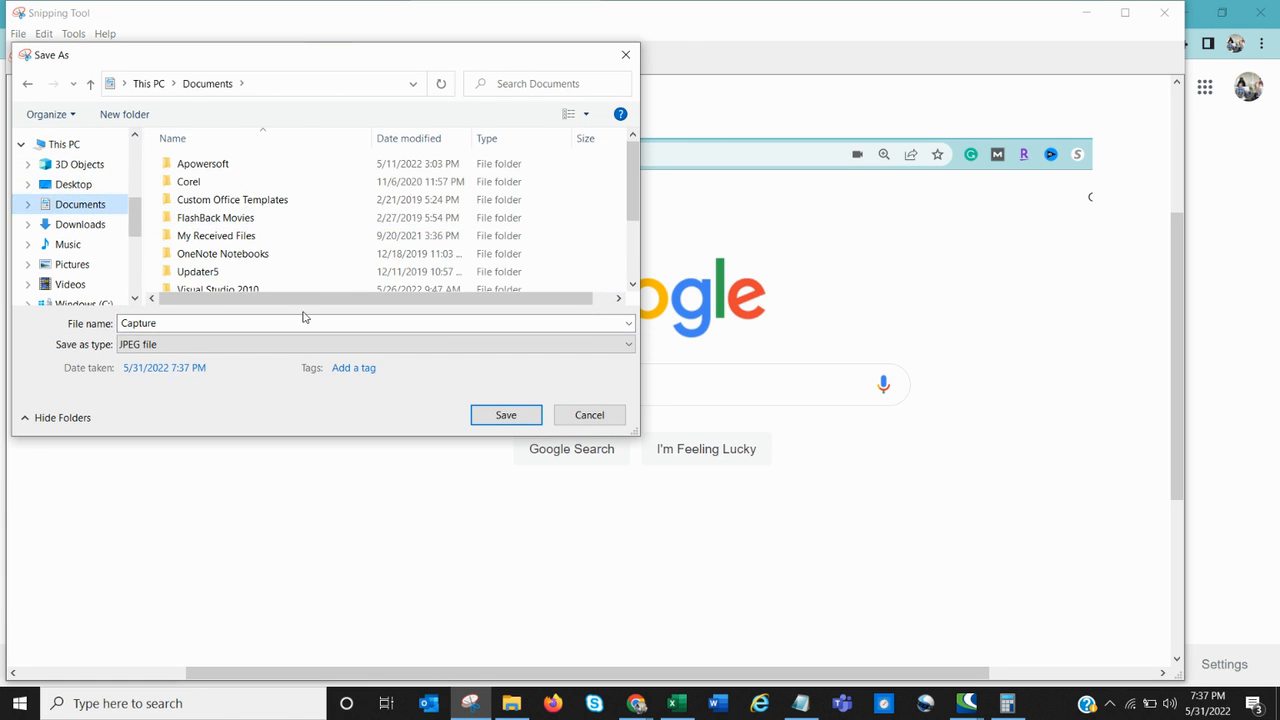
double_click(194, 328)
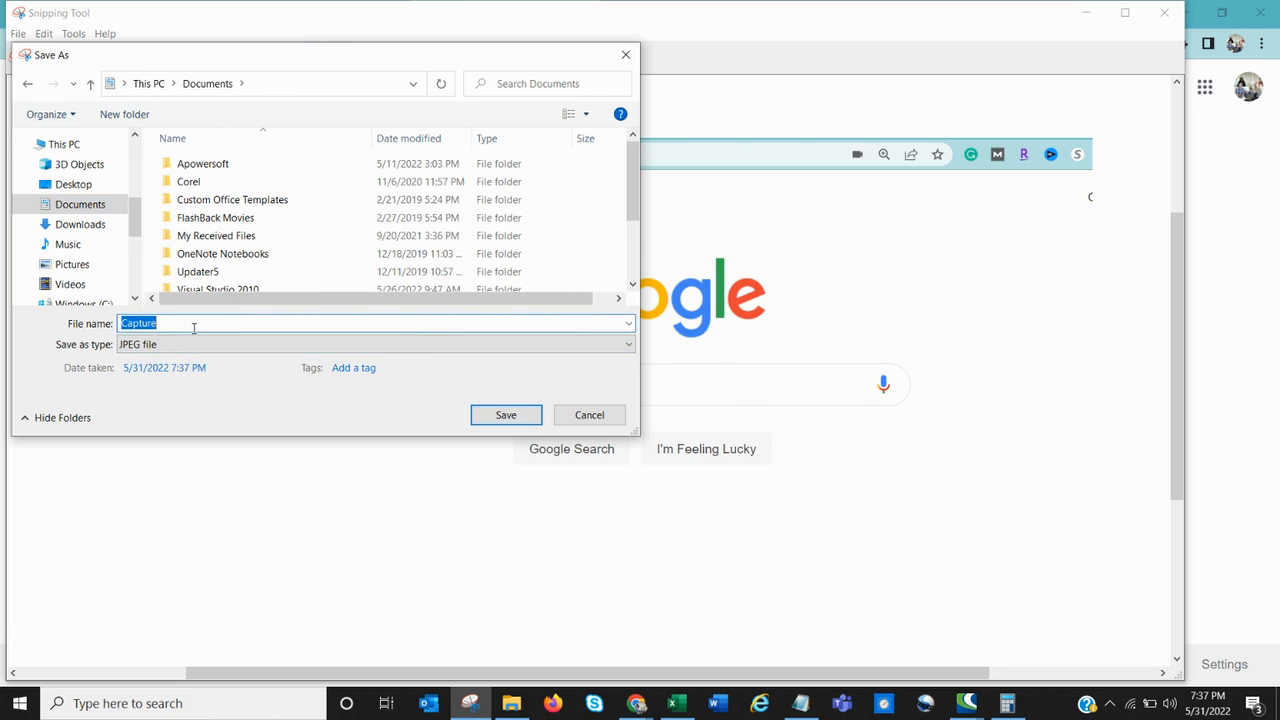
type("Sample screen")
type("shot")
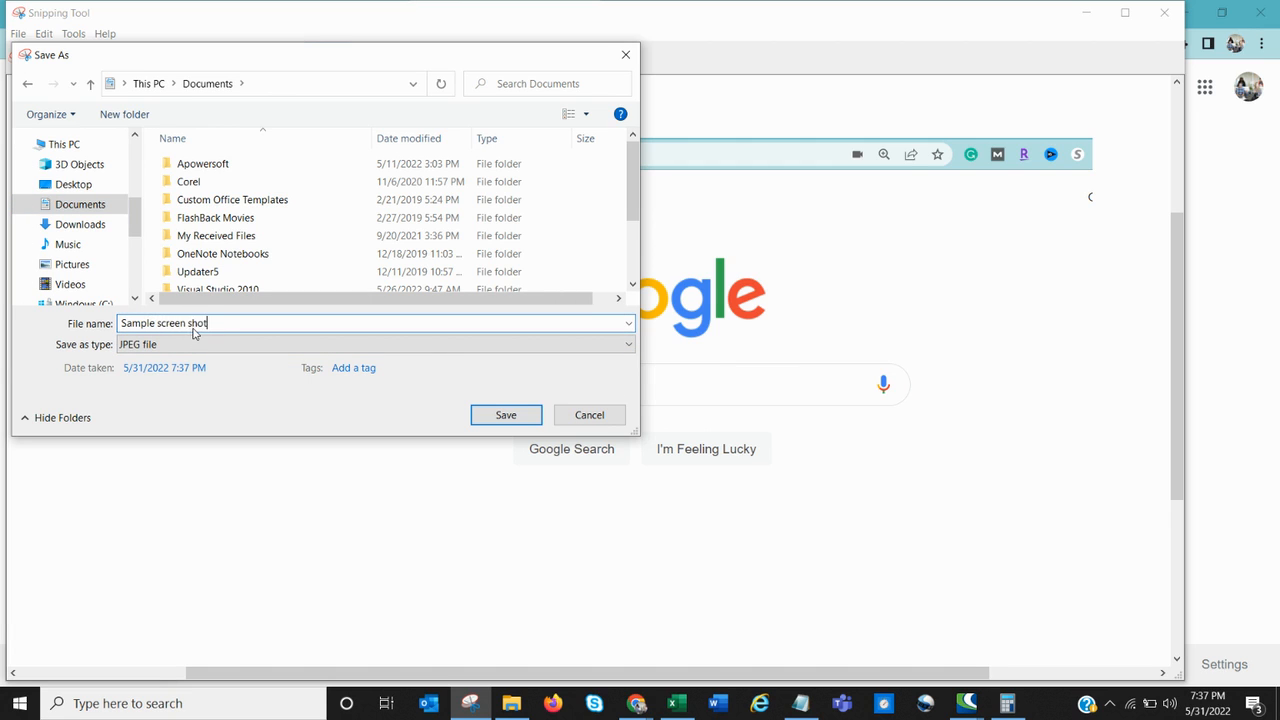
left_click(452, 346)
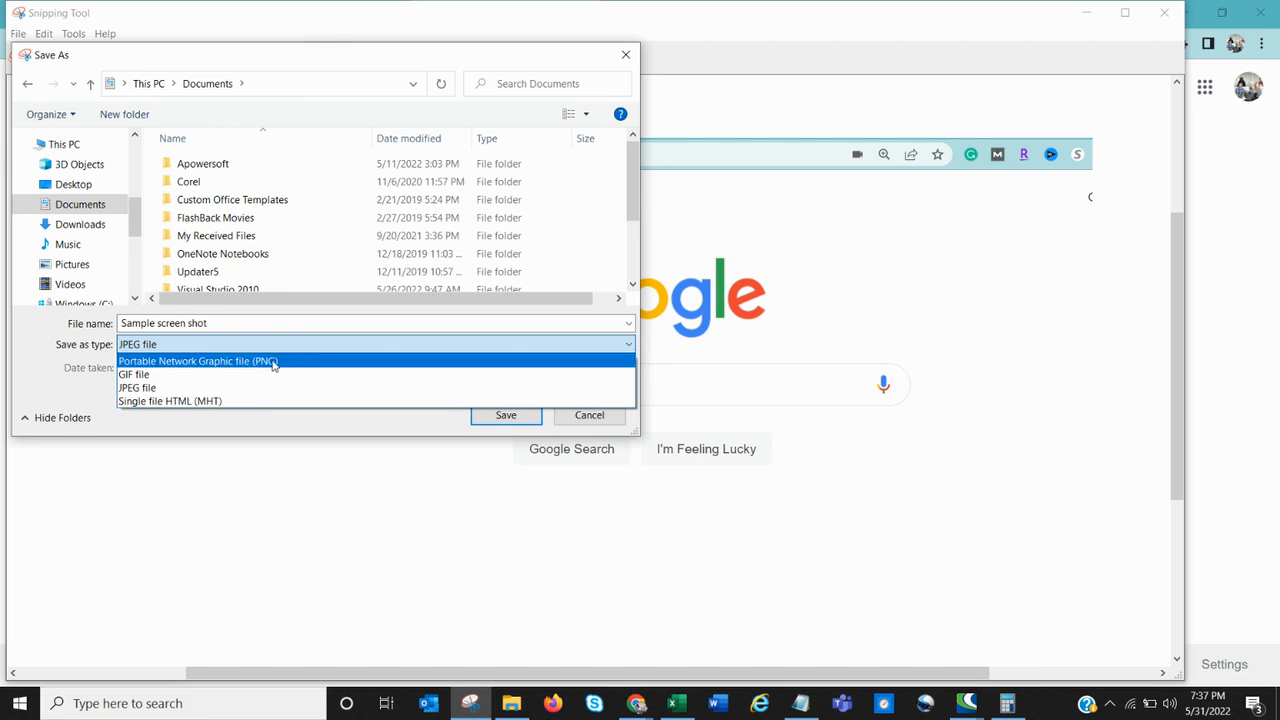
left_click(235, 388)
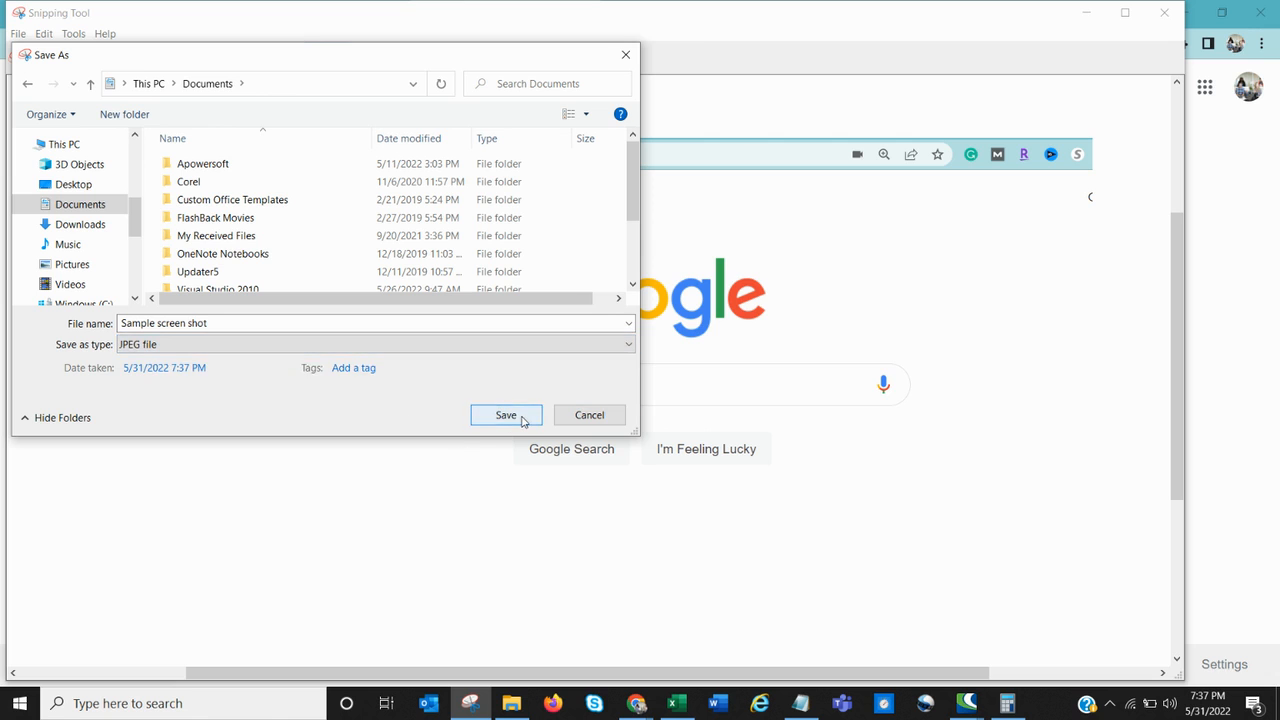
left_click(506, 415)
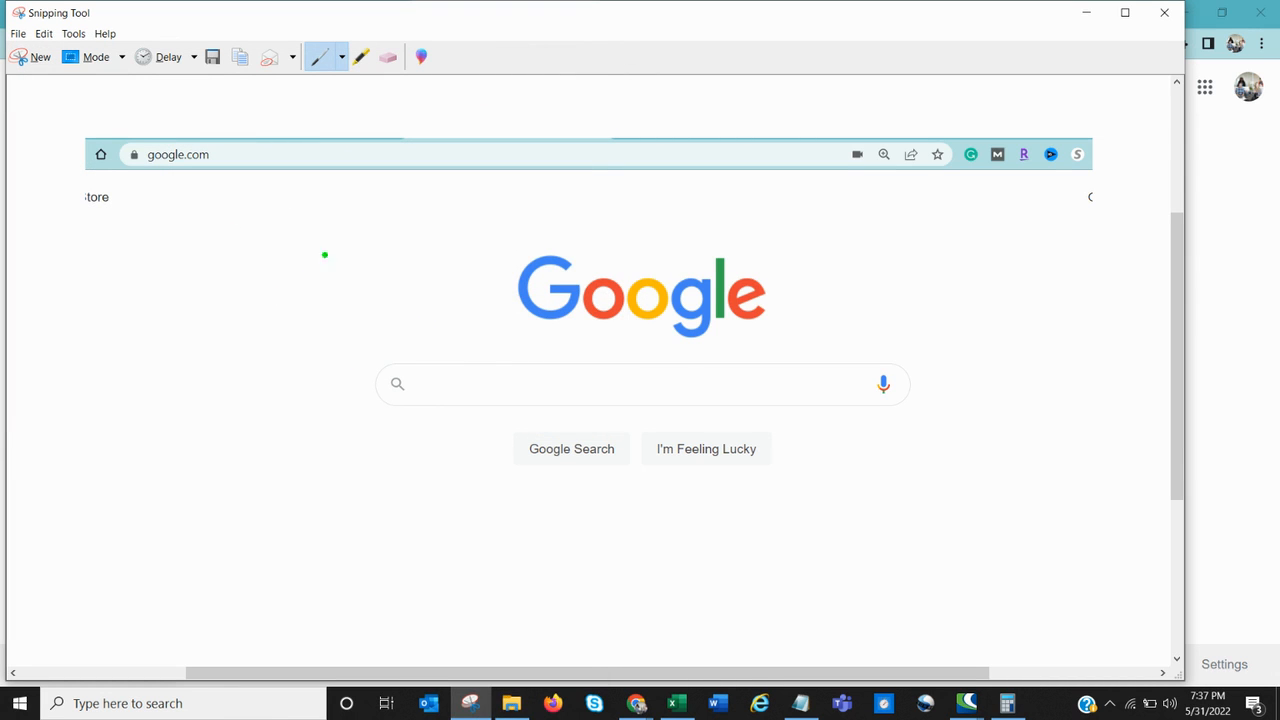
Copy the snip, launch Paint from Windows search and paste the Google capture onto the canvas
left_click(242, 64)
left_click(233, 703)
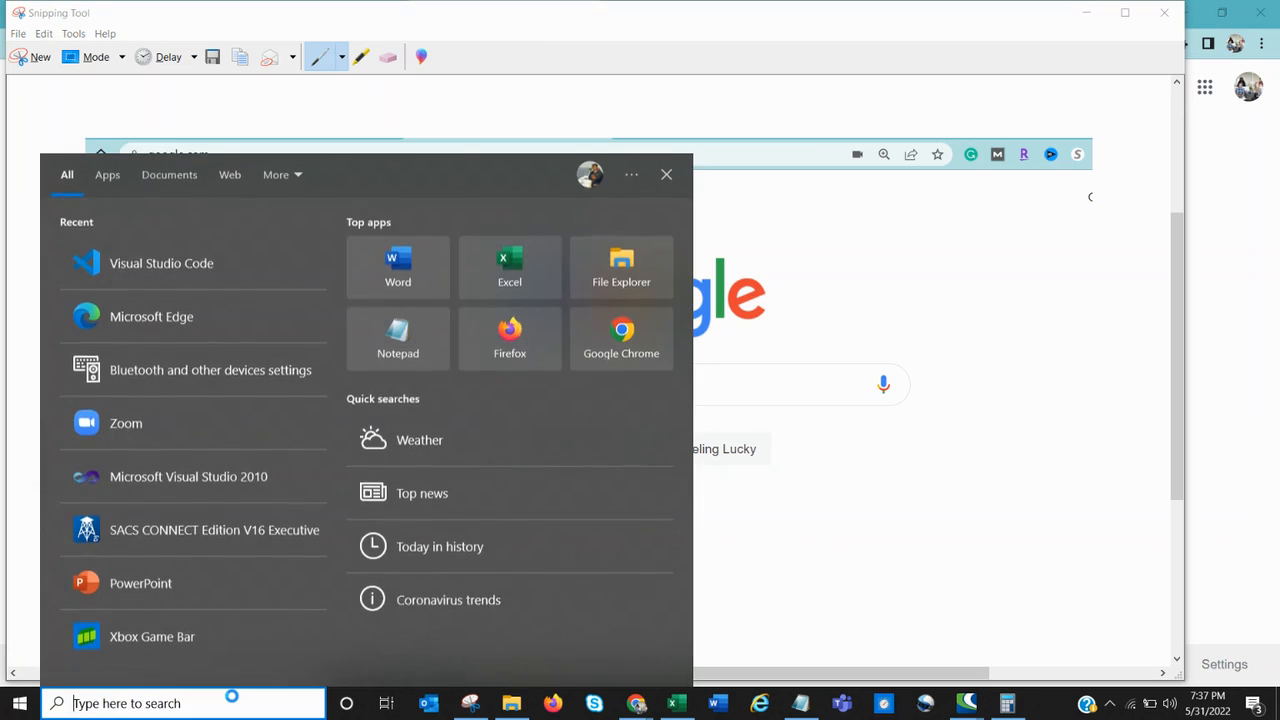
type("paint")
key("Return")
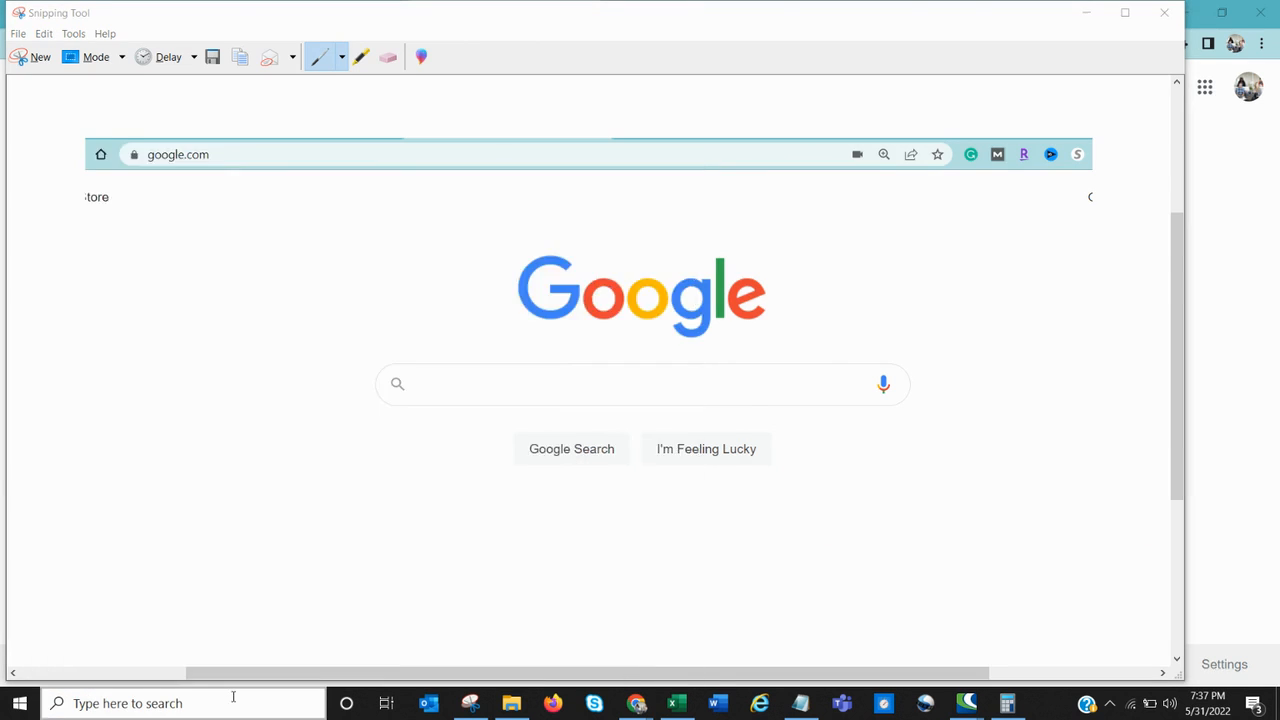
key("ctrl+v")
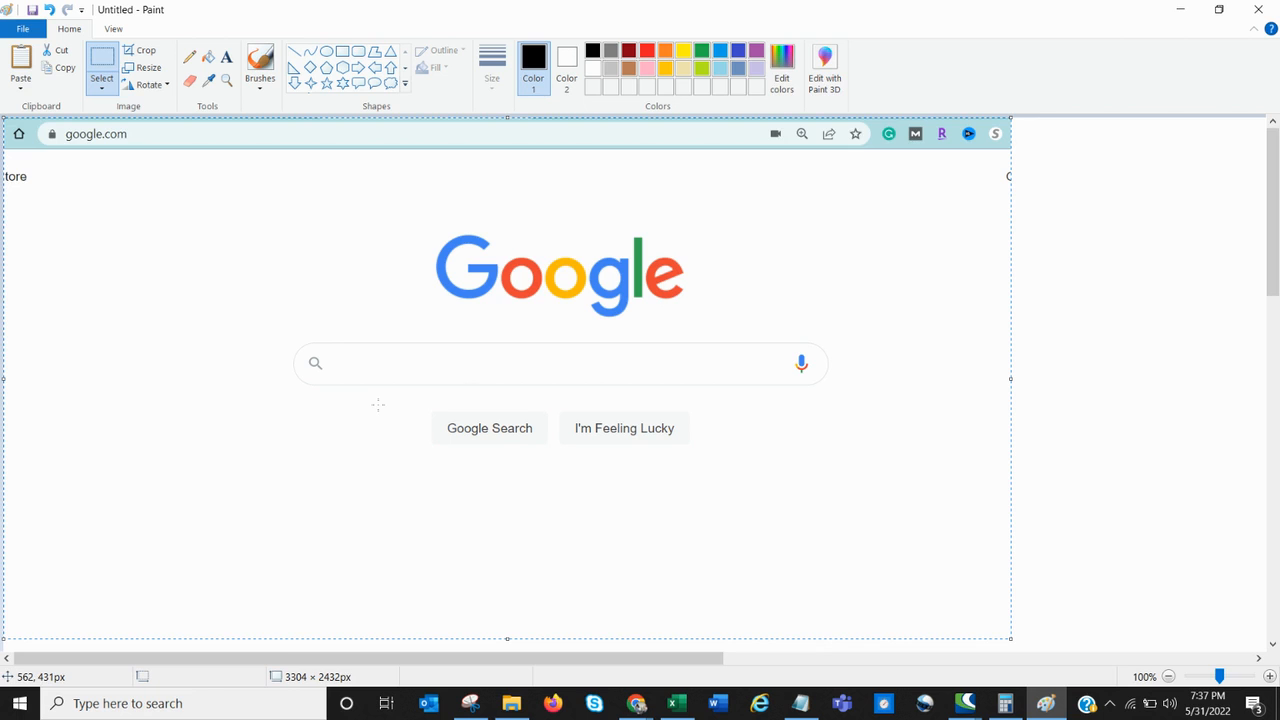
mouse_move(380, 285)
left_mouse_down()
mouse_move(430, 316)
mouse_move(434, 288)
left_mouse_up()
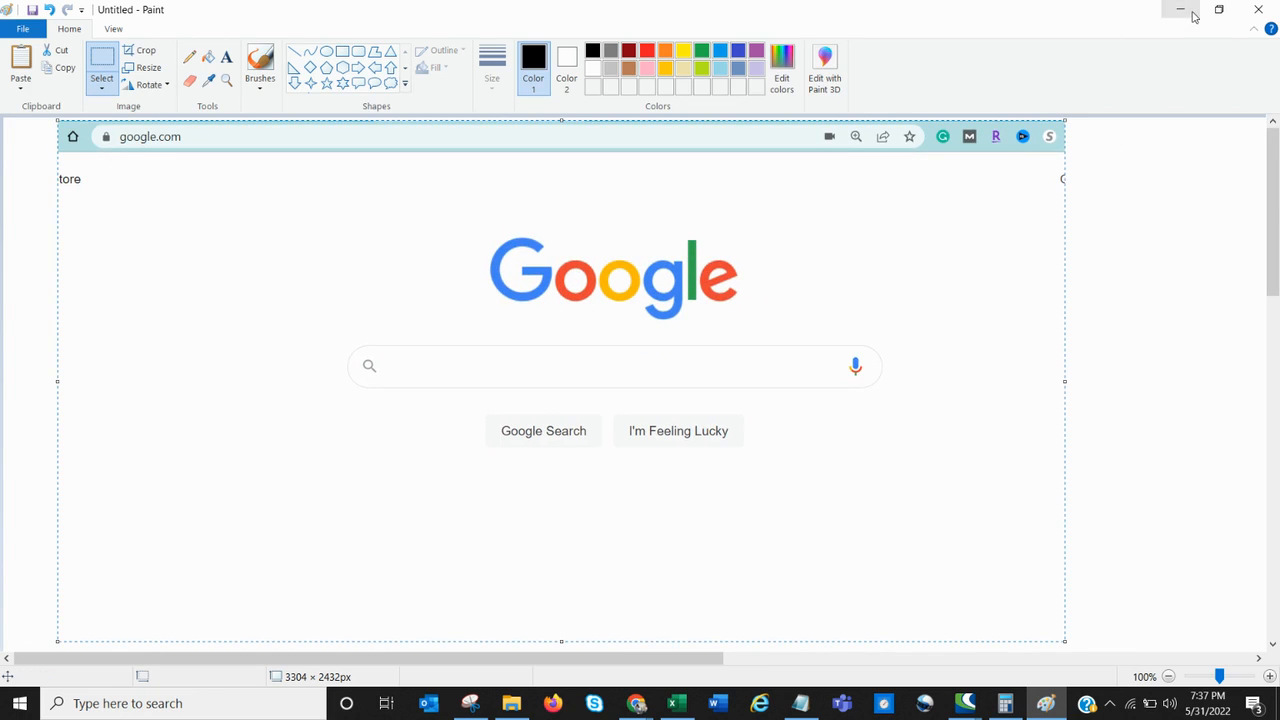
Bring Snipping Tool back in front of Paint with its Mode list shown
left_click(470, 703)
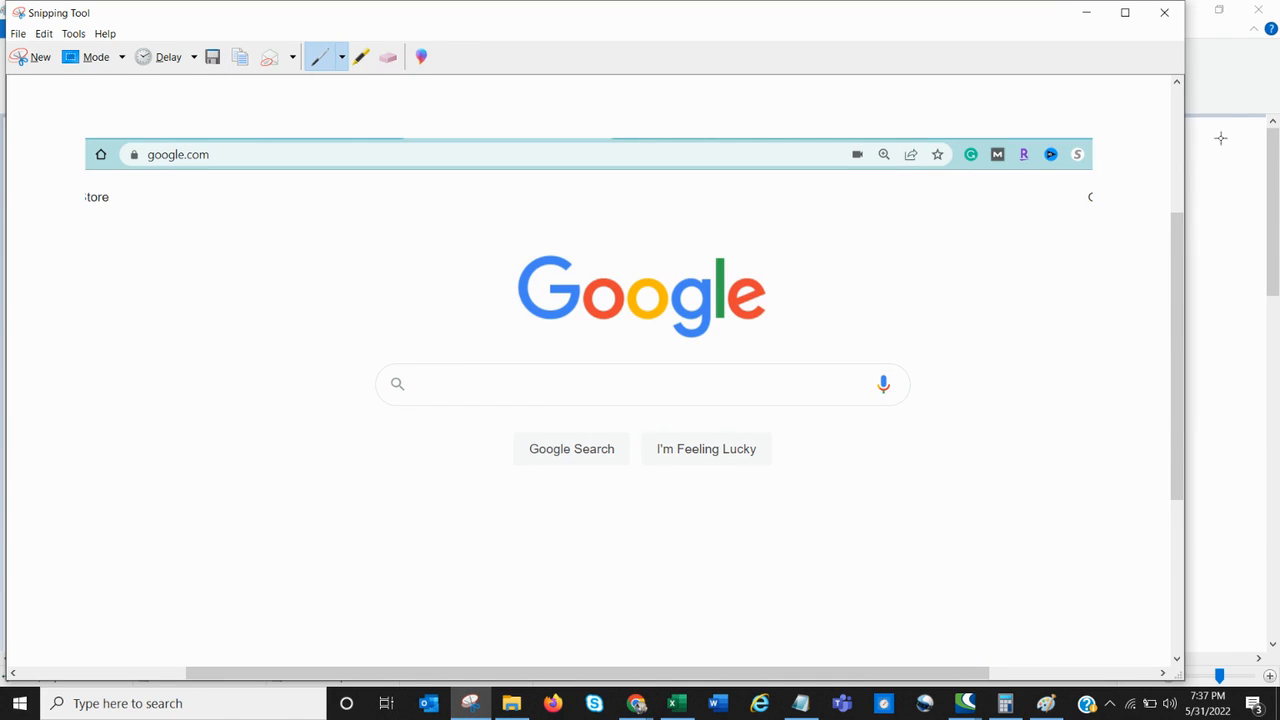
left_click(122, 60)
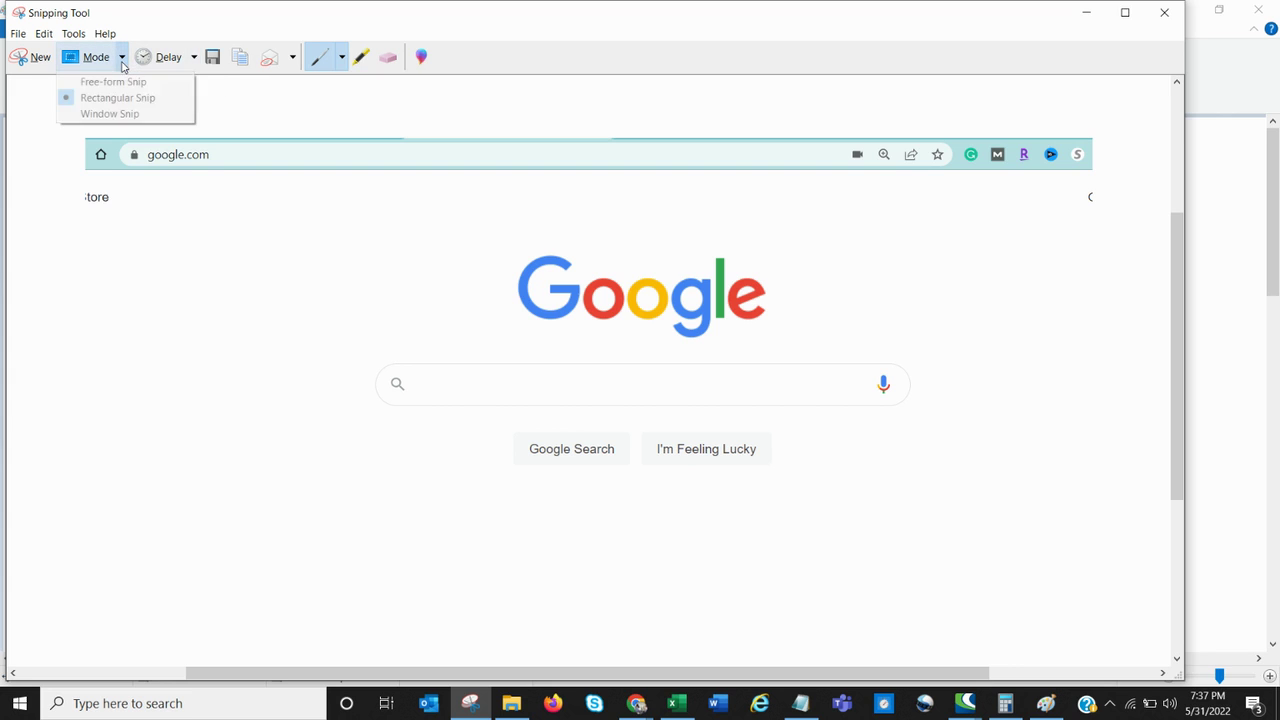
Take a Window Snip of the Paint window holding the pasted Google image
left_click(128, 114)
left_click(33, 58)
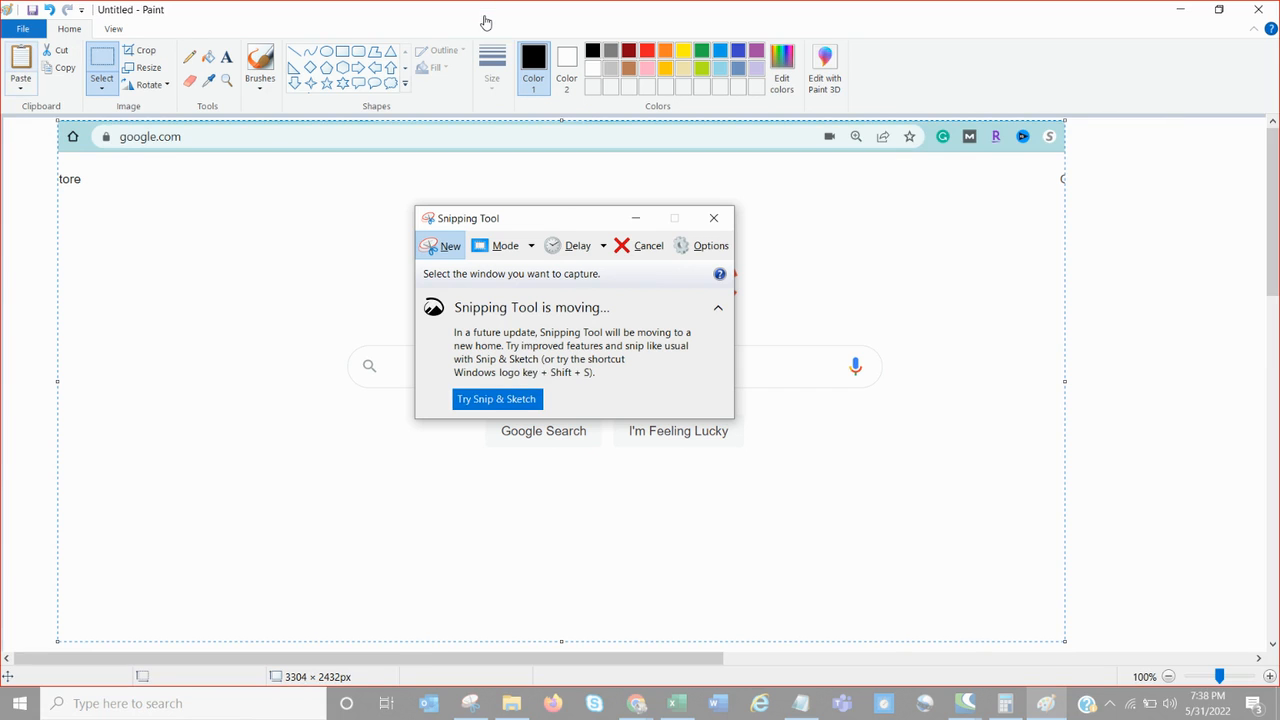
left_click(486, 22)
scroll(350, 220, "down", 3)
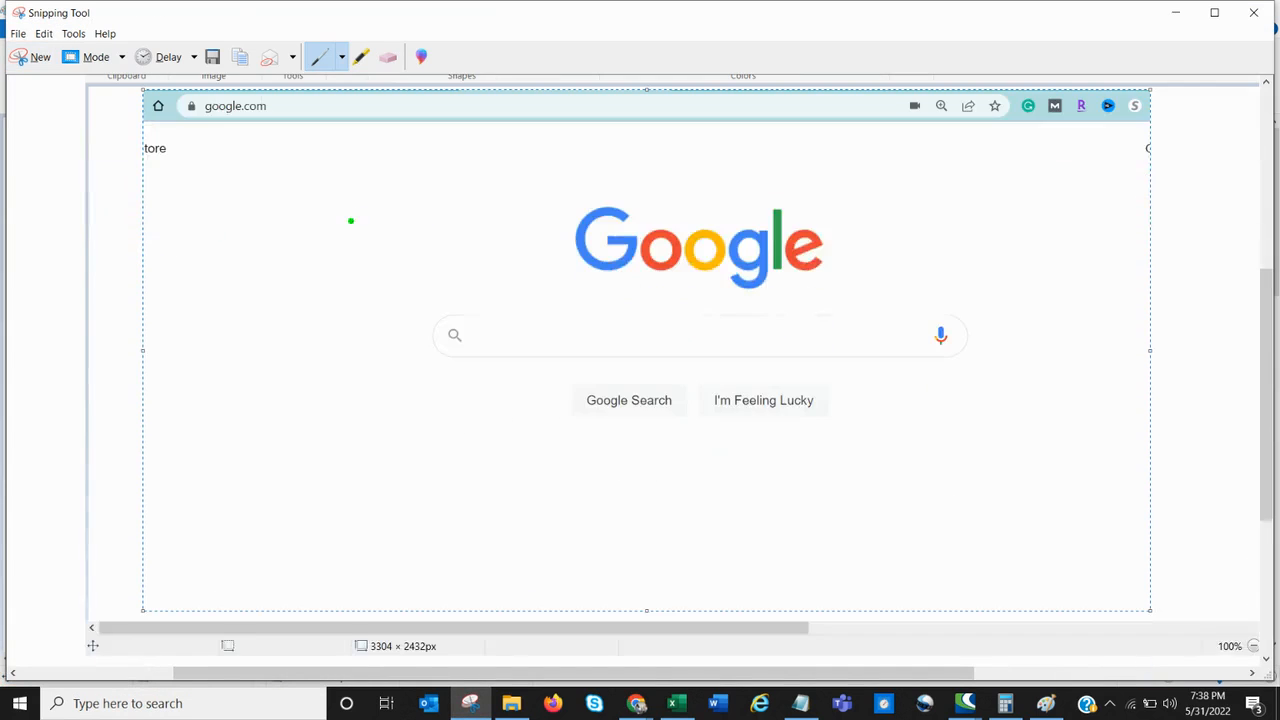
scroll(577, 286, "up", 1)
scroll(580, 320, "up", 1)
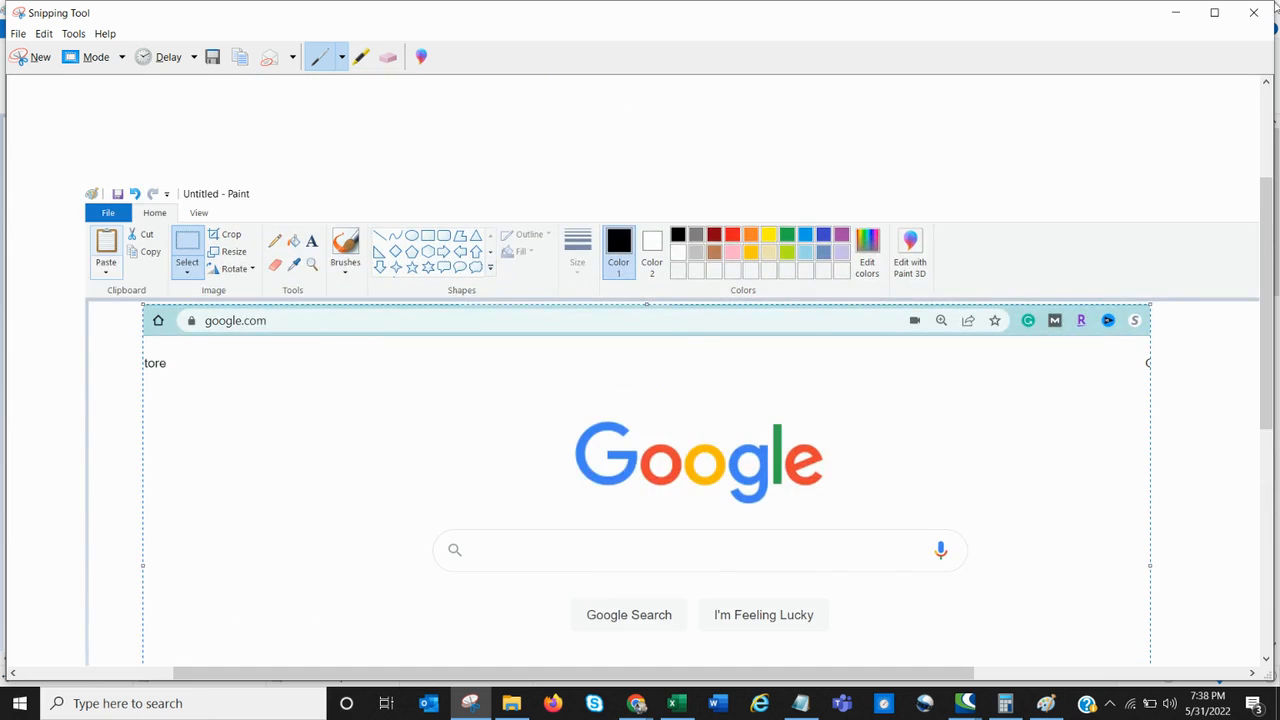
scroll(585, 360, "up", 1)
scroll(585, 374, "down", 1)
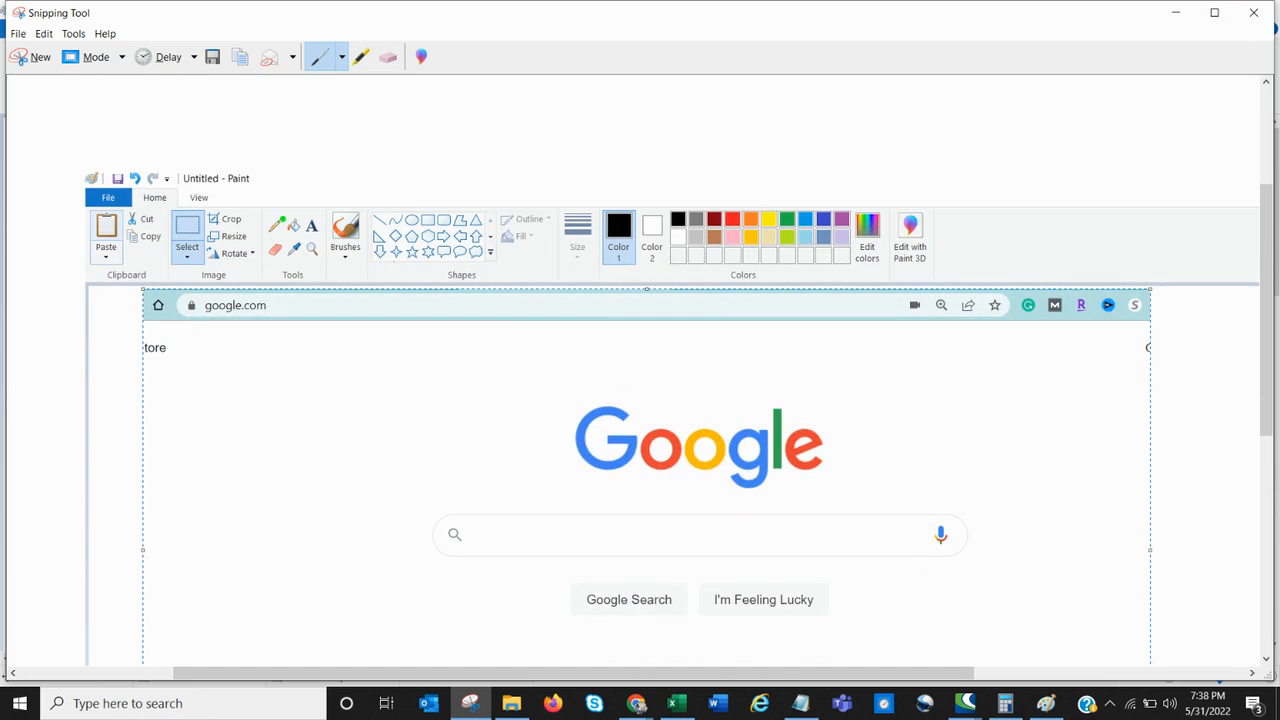
scroll(940, 235, "down", 2)
scroll(923, 234, "down", 2)
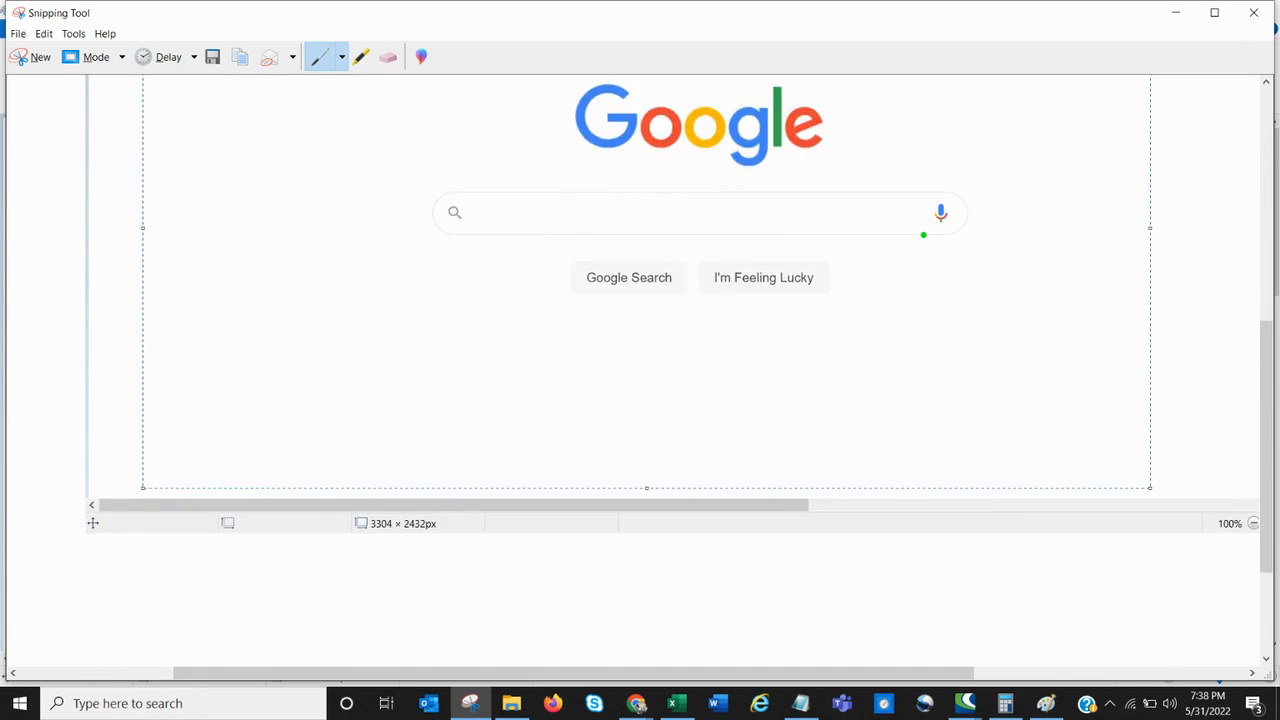
scroll(923, 214, "up", 2)
scroll(923, 194, "up", 1)
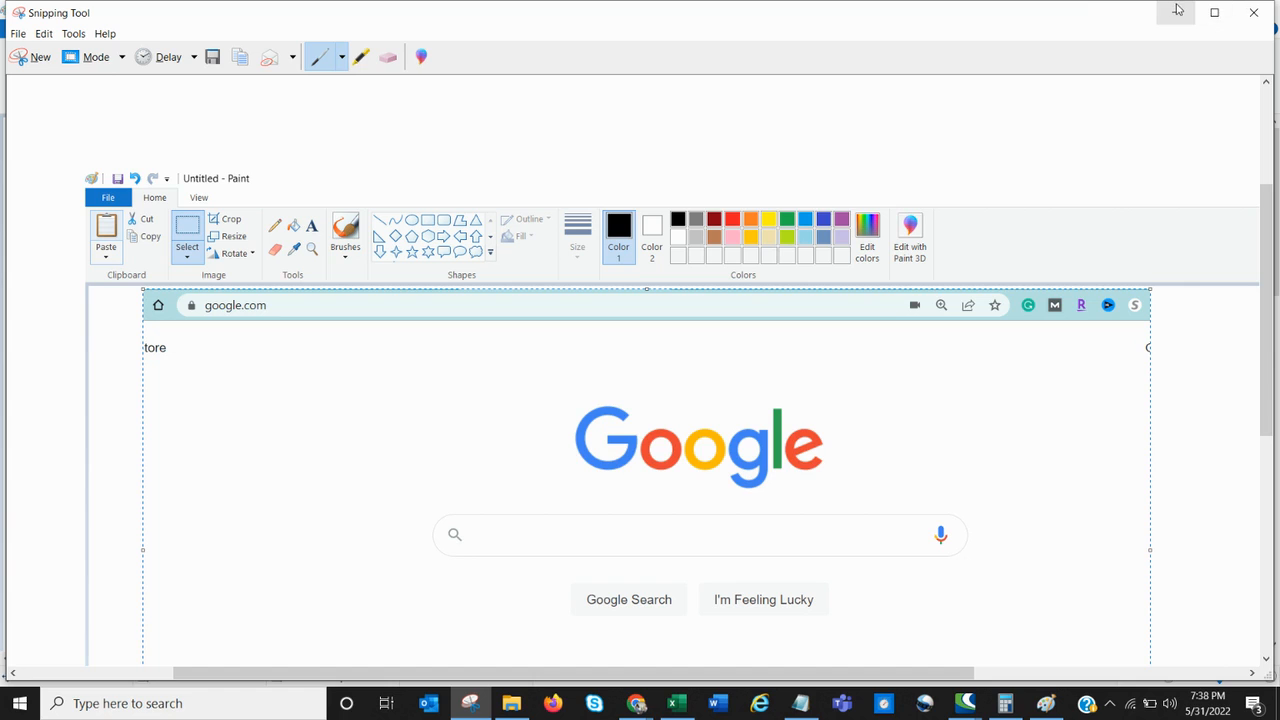
left_click(123, 63)
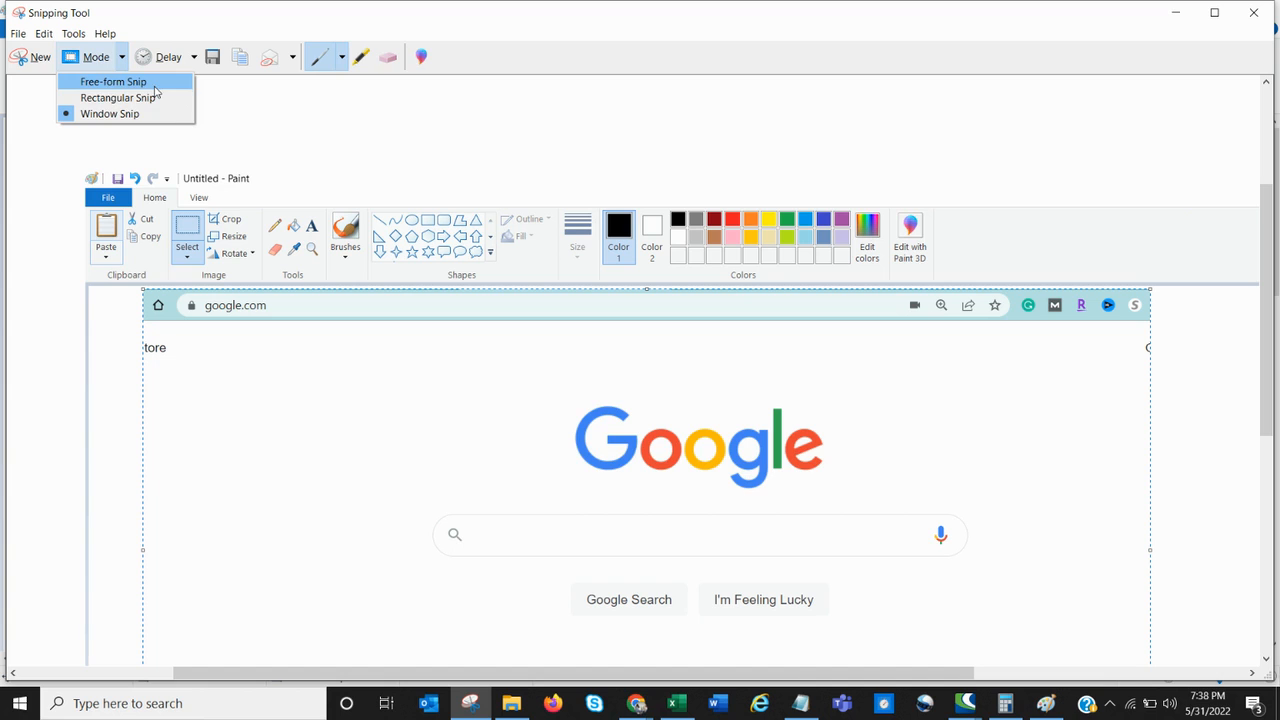
Switch to Free-form Snip mode, start a snip and cancel it
left_click(155, 87)
scroll(251, 447, "down", 2)
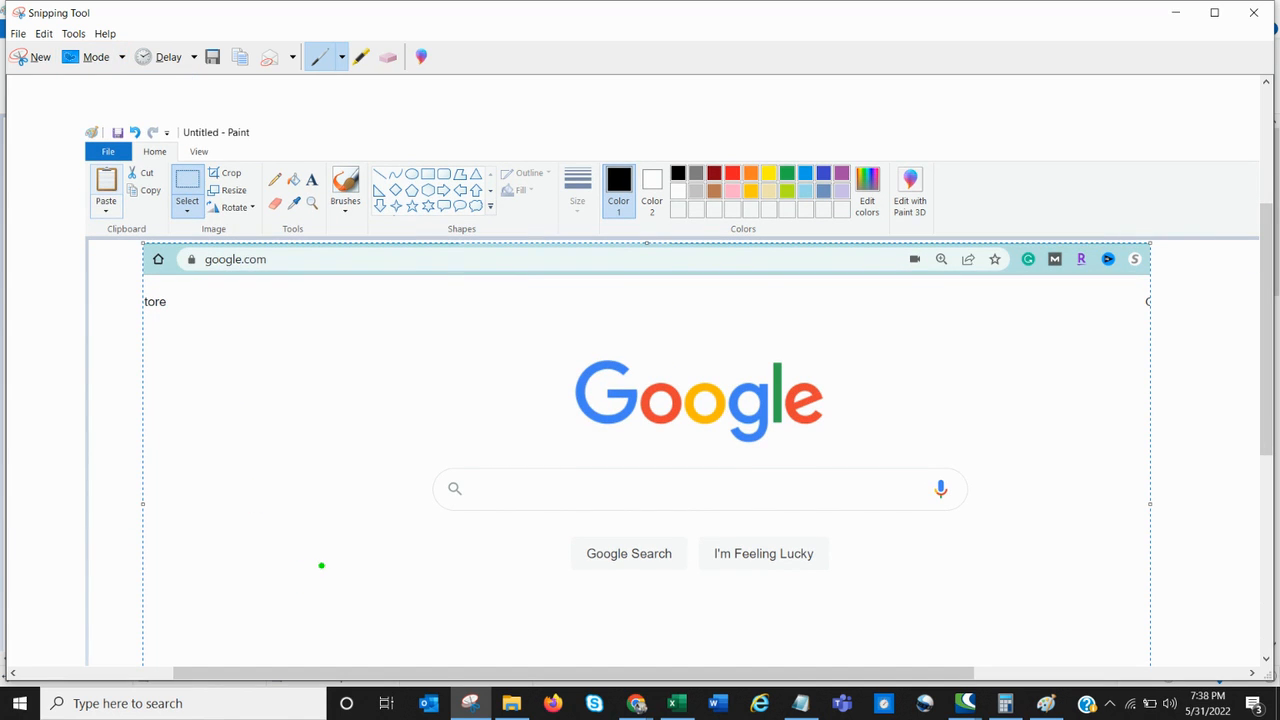
mouse_move(321, 565)
left_mouse_down()
mouse_move(716, 631)
mouse_move(392, 596)
mouse_move(326, 575)
left_mouse_up()
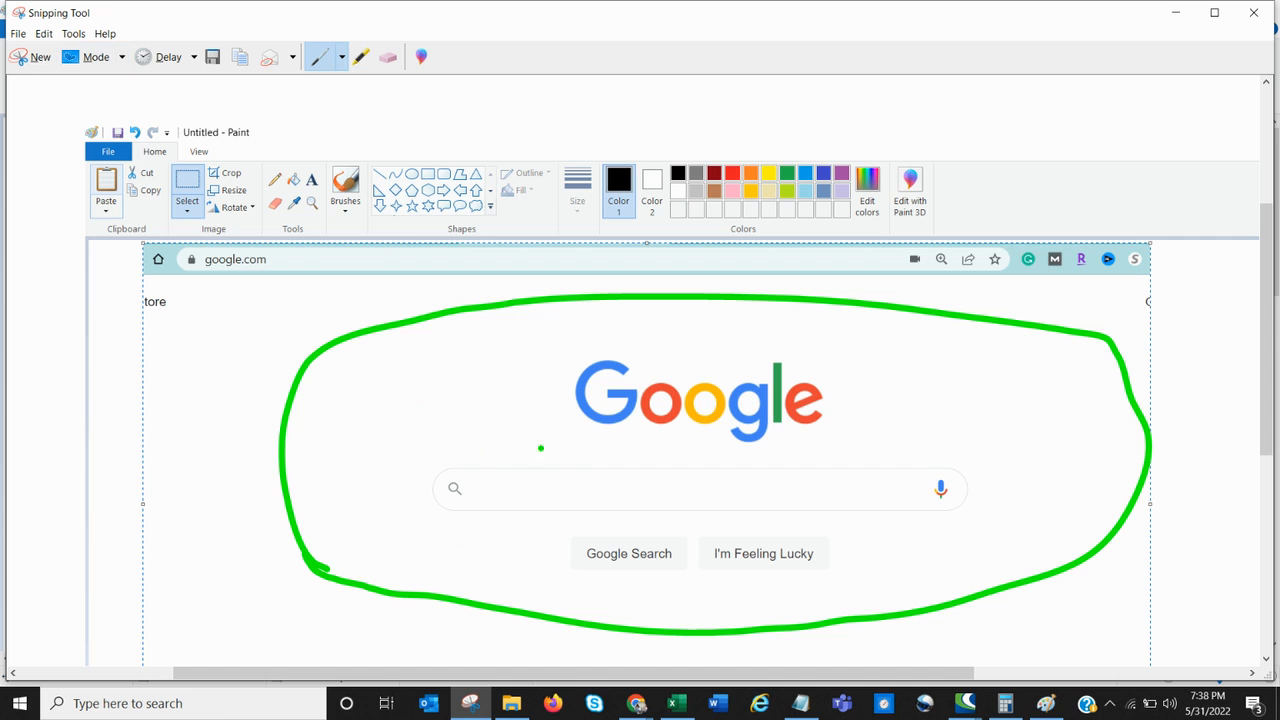
left_click(33, 57)
key("Escape")
Trace a free-form snip around the Google logo, search box and buttons, then begin another
left_click(531, 247)
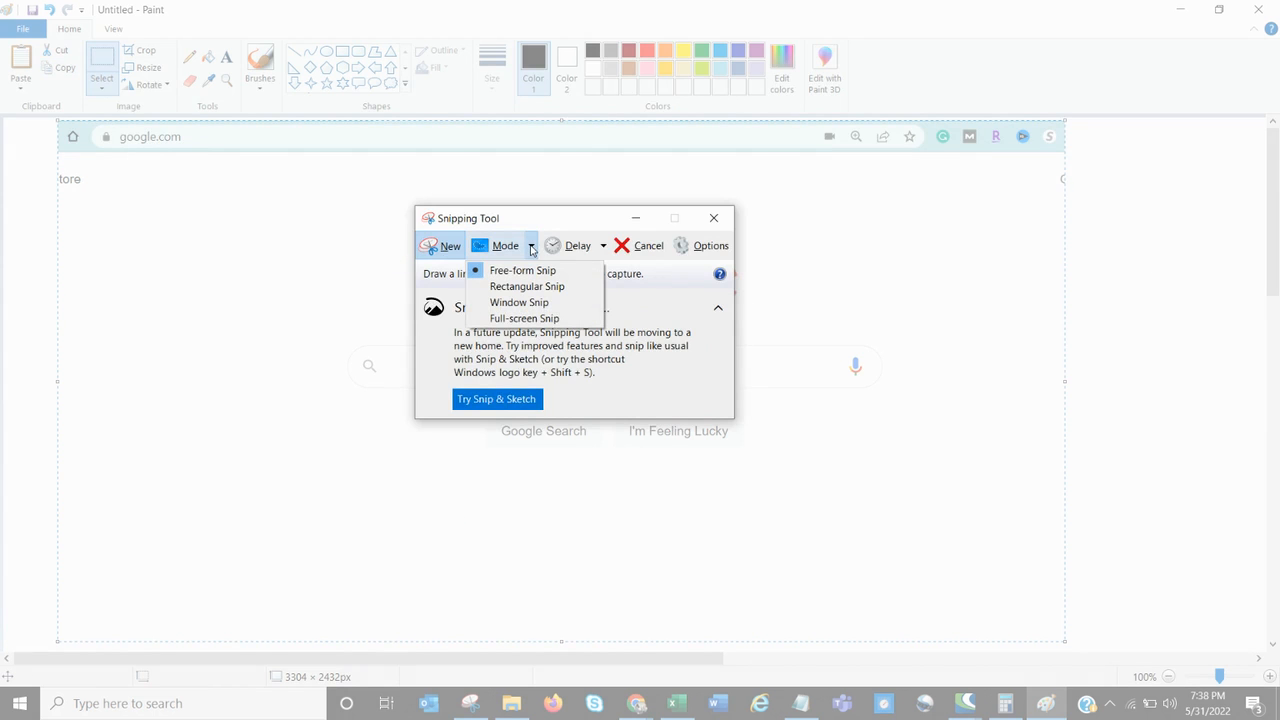
key("Return")
mouse_move(250, 368)
left_mouse_down()
mouse_move(232, 291)
mouse_move(893, 516)
left_mouse_up()
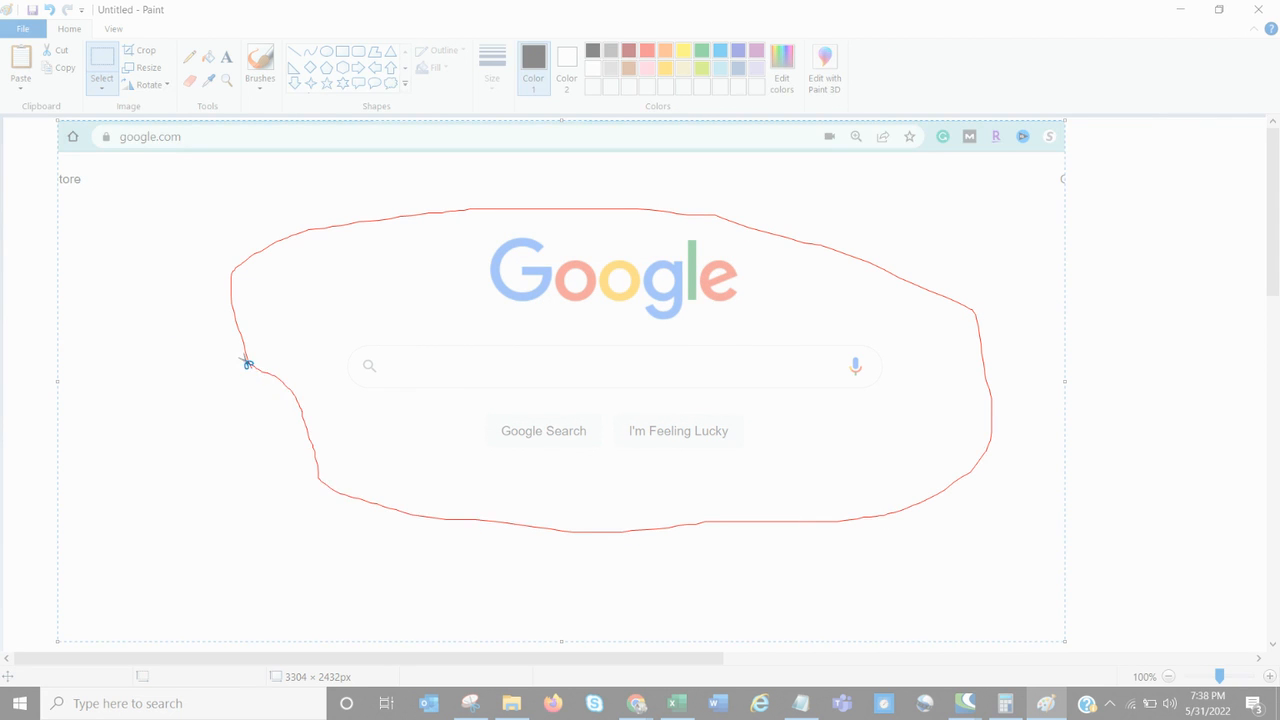
left_click_drag(893, 516, 246, 360)
scroll(577, 340, "down", 1)
scroll(577, 340, "up", 3)
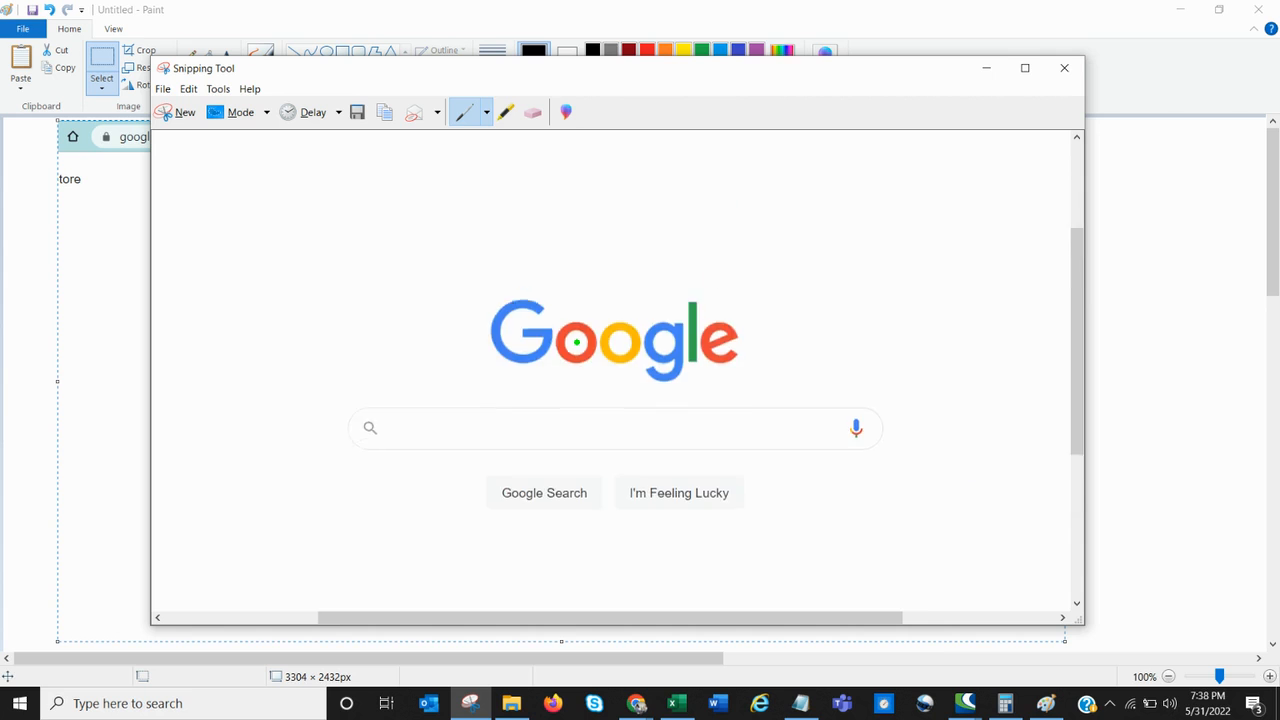
left_click(180, 113)
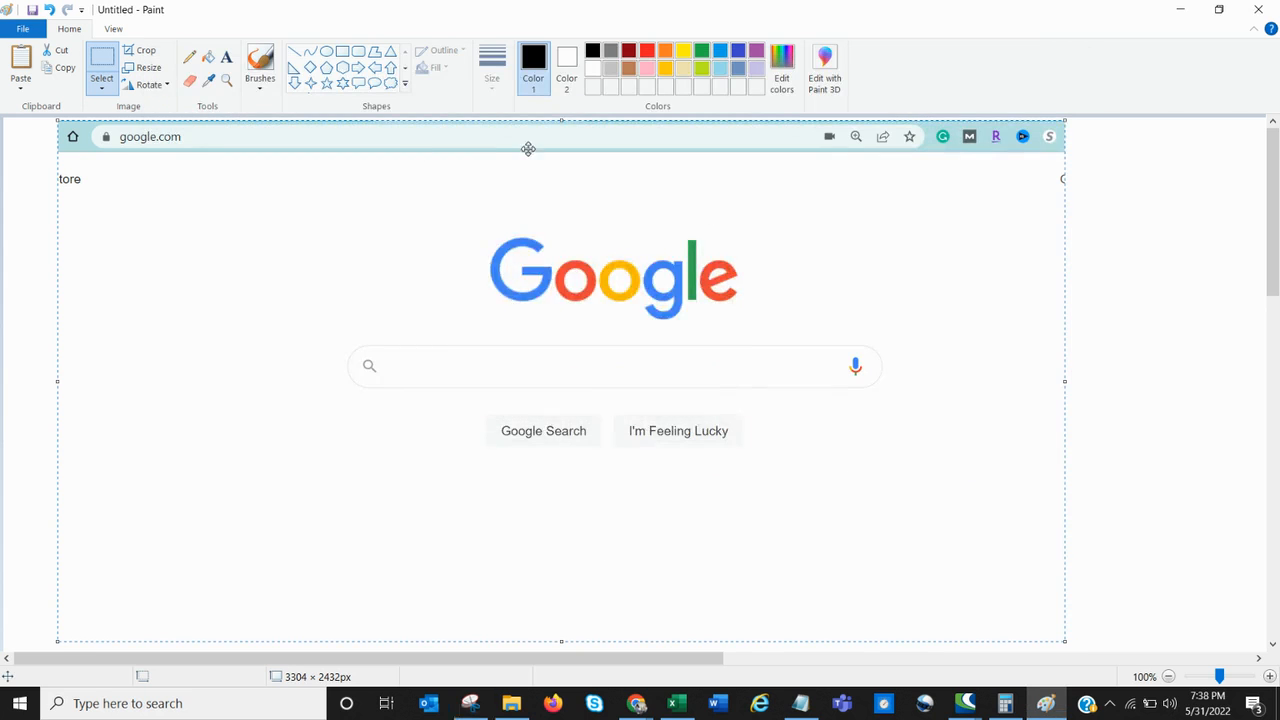
Trace a free-form snip around Paint's colour palette and copy it
left_click_drag(848, 168, 909, 120)
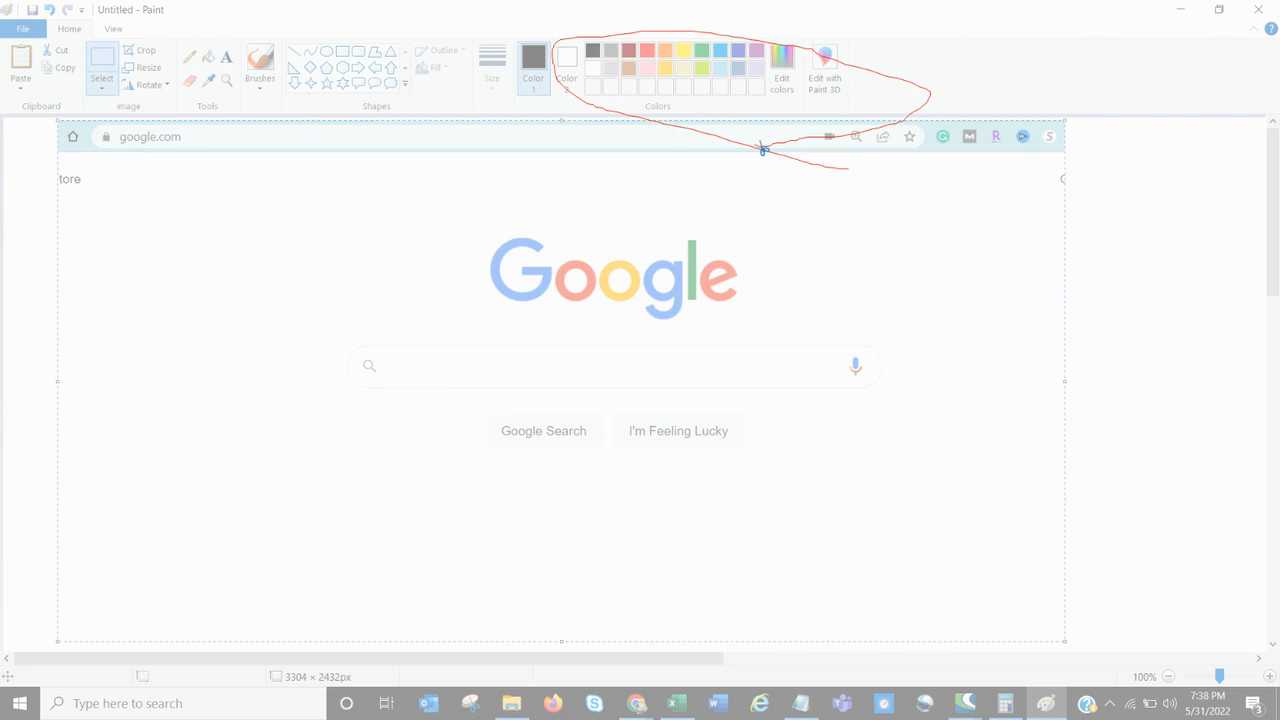
left_click_drag(909, 120, 757, 149)
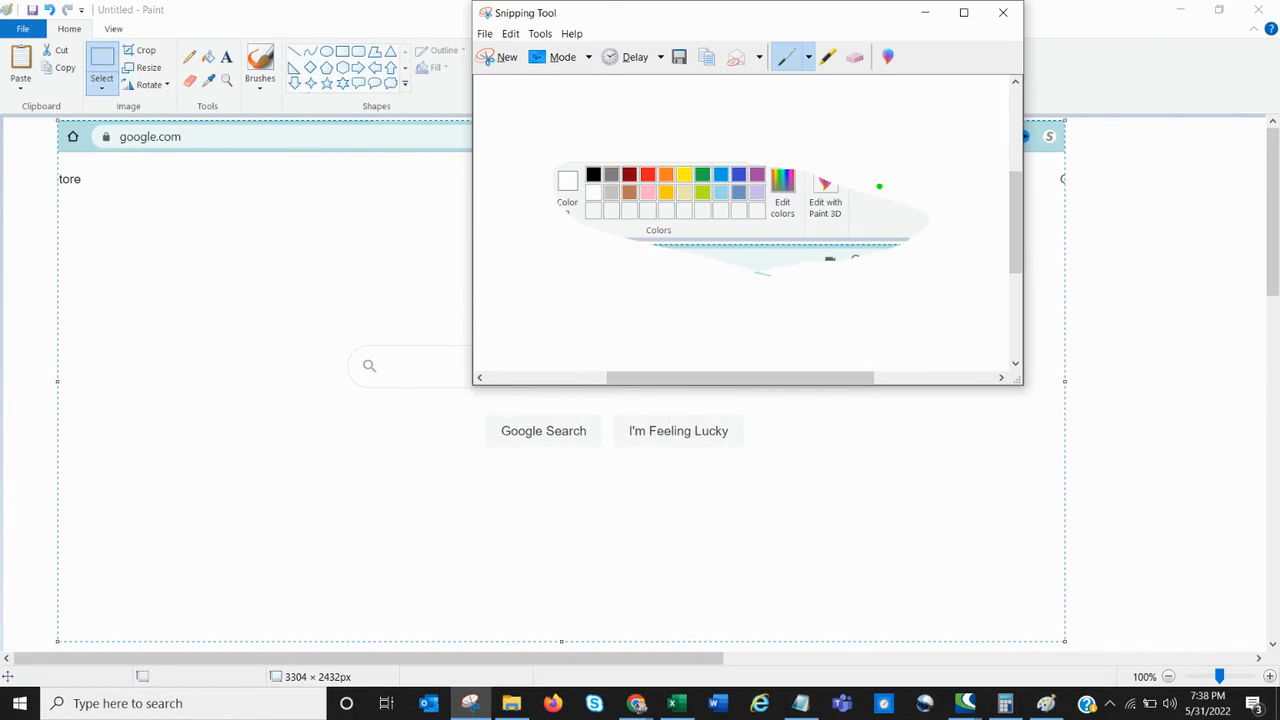
left_click(706, 60)
Paste the palette snip into Paint, place it at the canvas centre and return to Snipping Tool
left_click(50, 207)
key("ctrl+v")
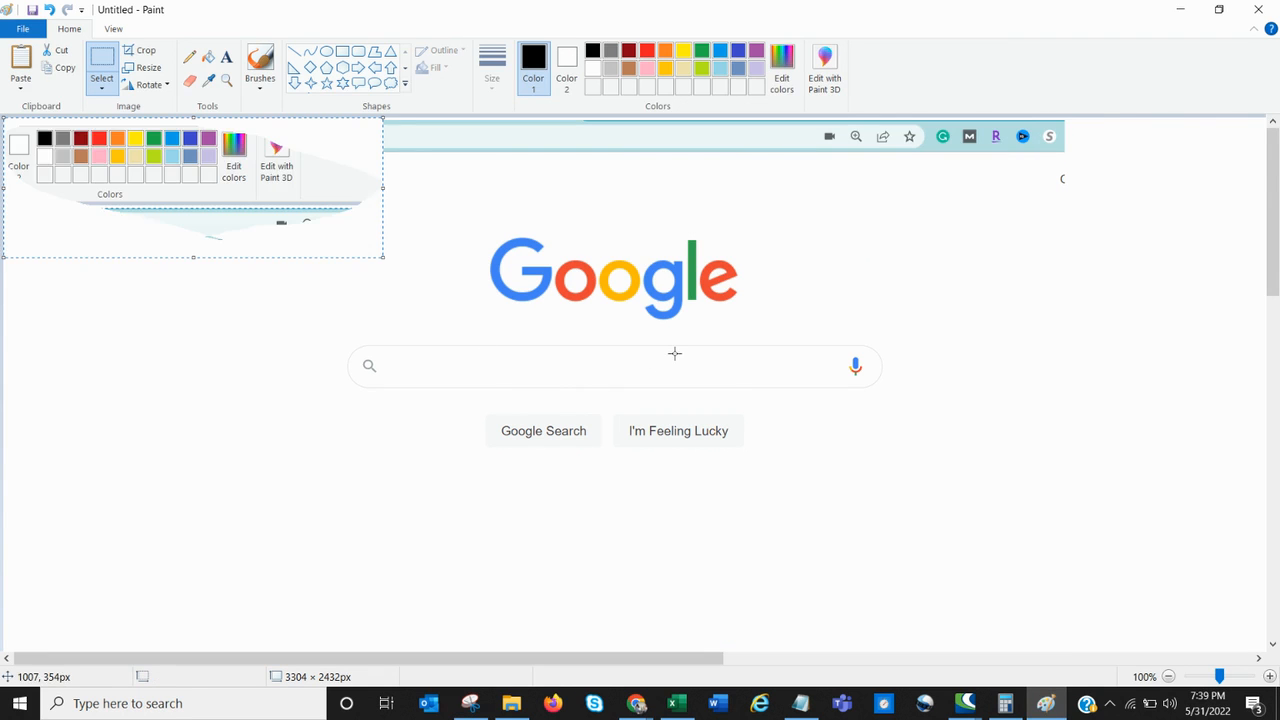
left_click_drag(219, 186, 650, 291)
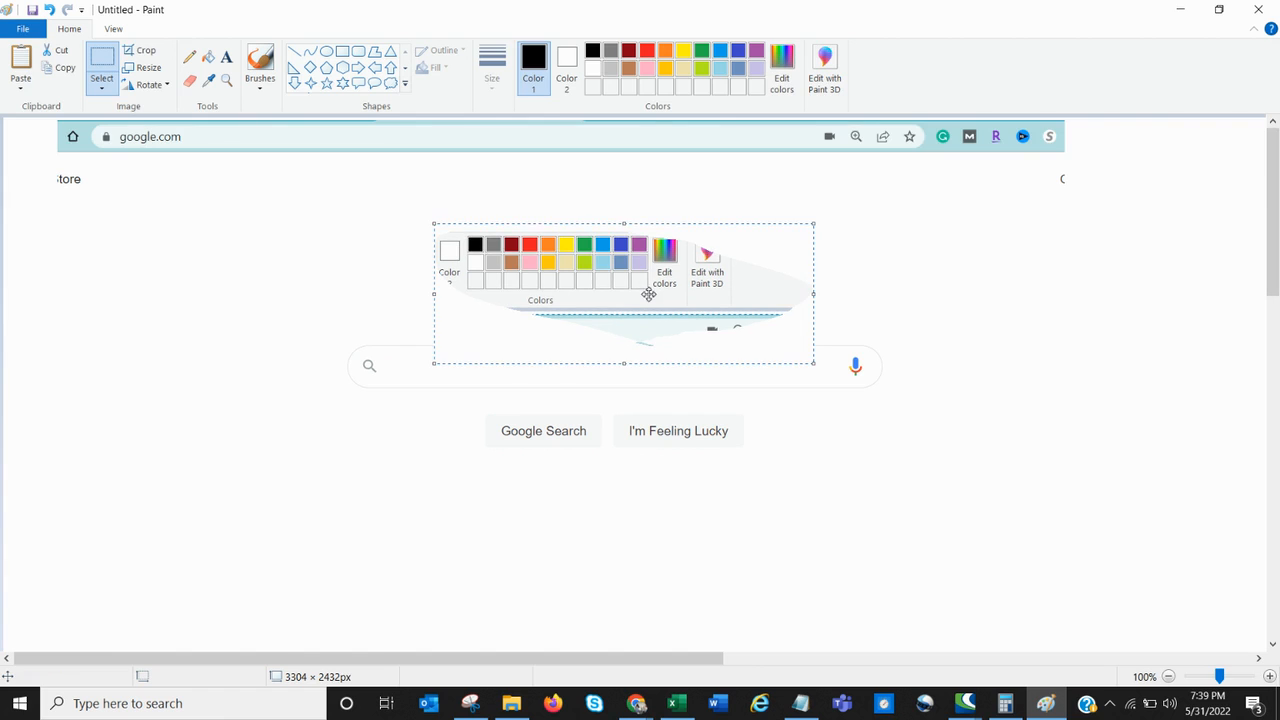
left_click(899, 360)
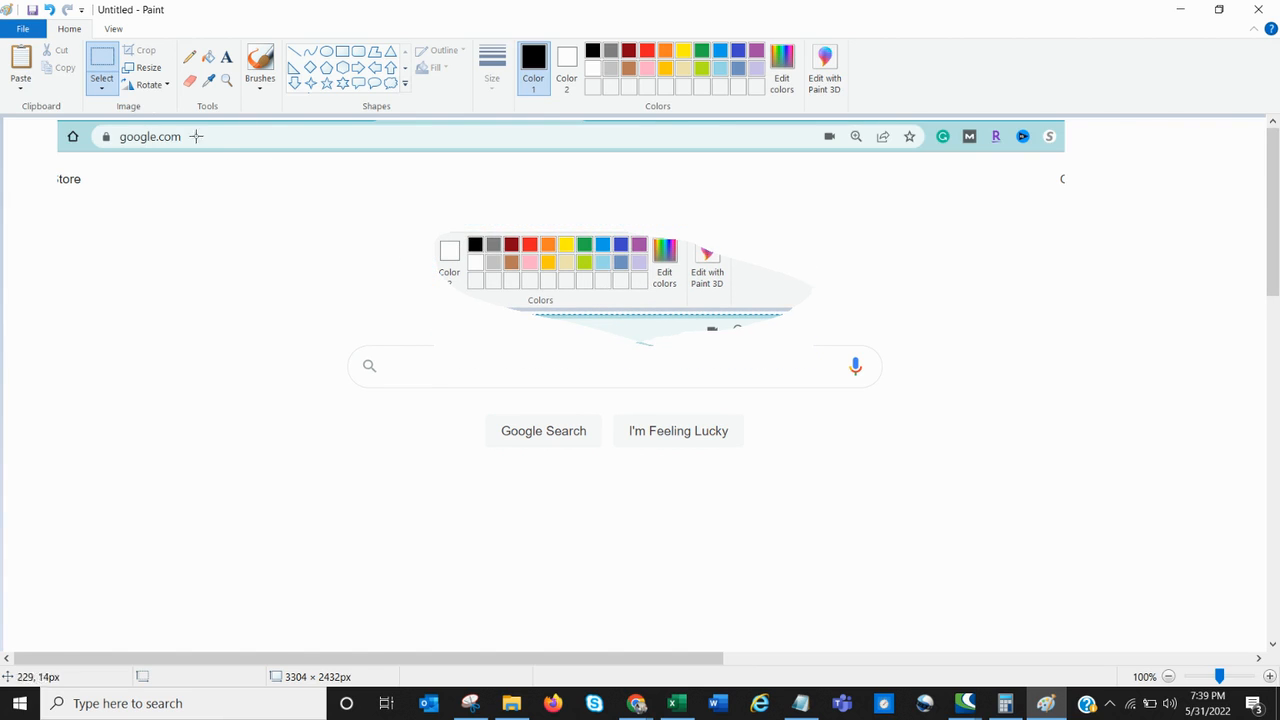
left_click(470, 703)
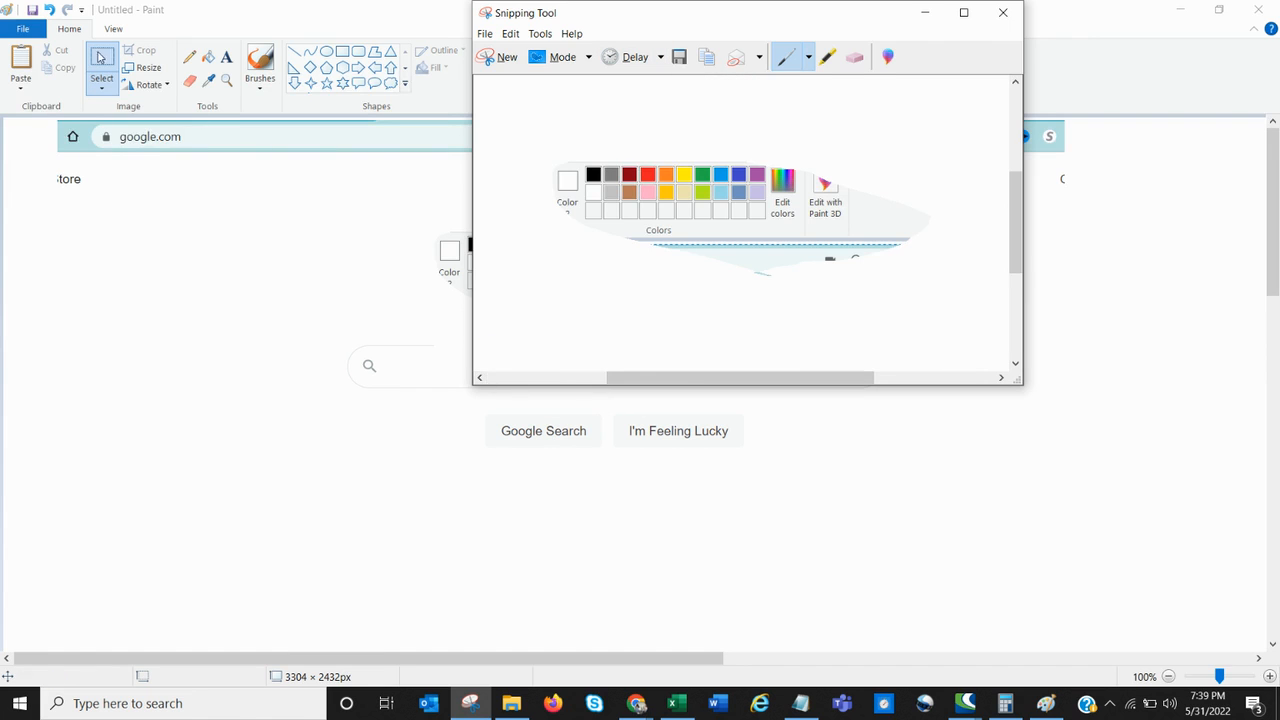
Glance at Paint's View options, then set Snipping Tool's capture delay to 2 seconds
left_click(113, 28)
left_click(110, 28)
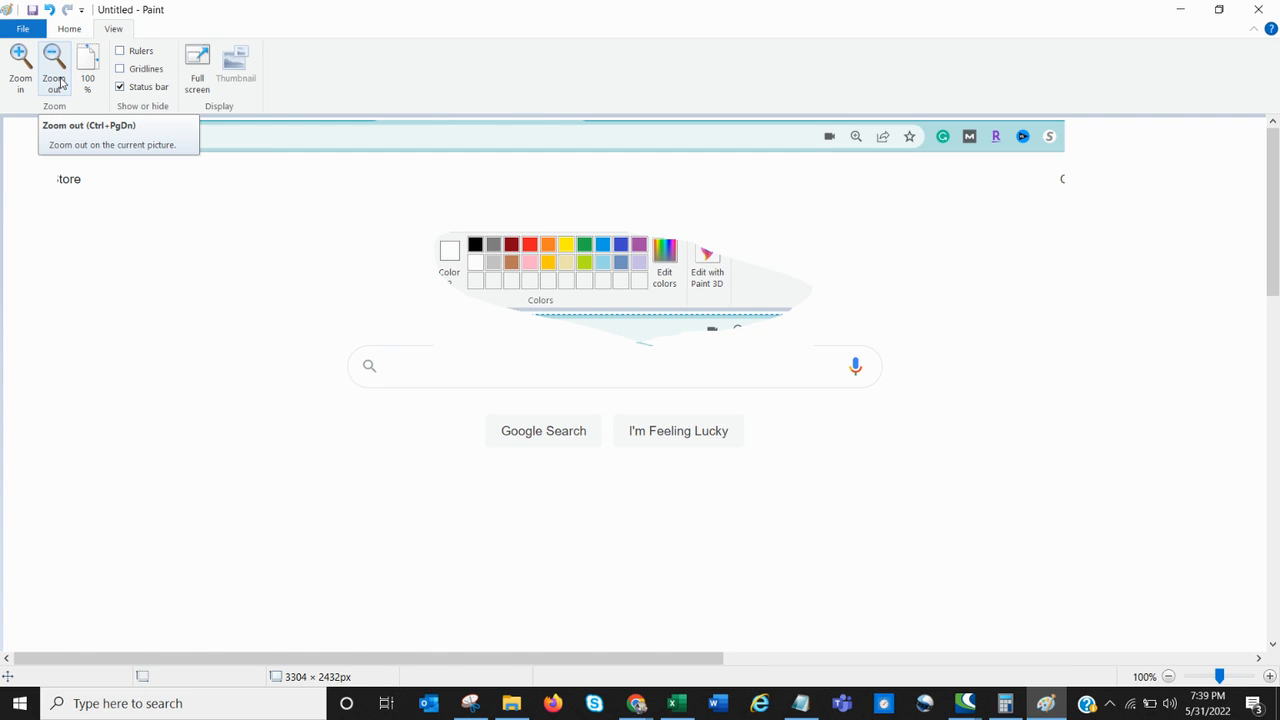
left_click(470, 703)
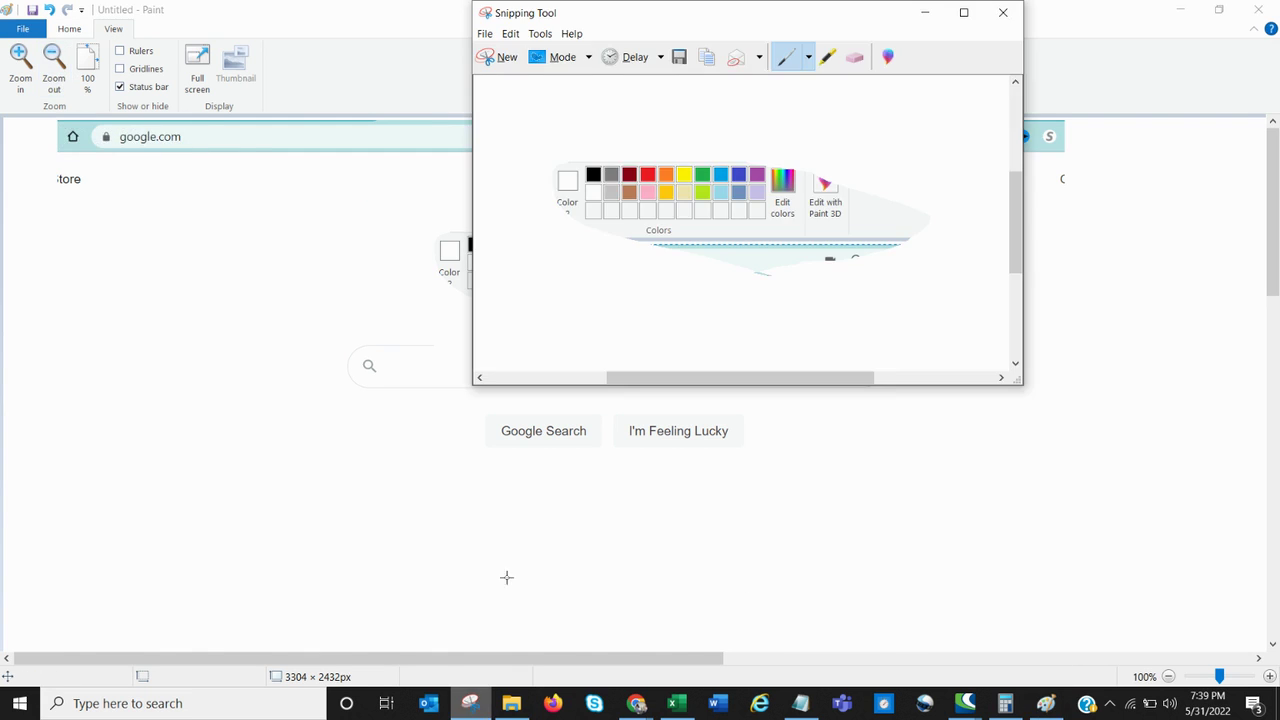
left_click(660, 57)
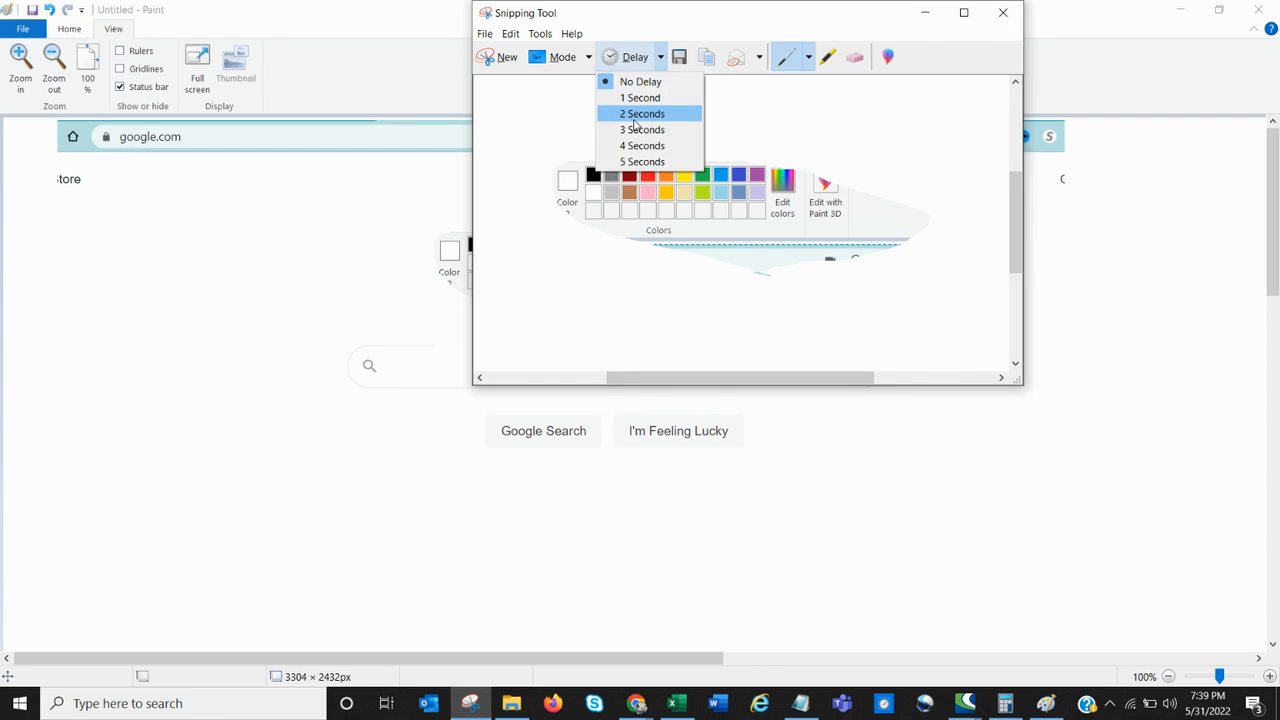
left_click(641, 114)
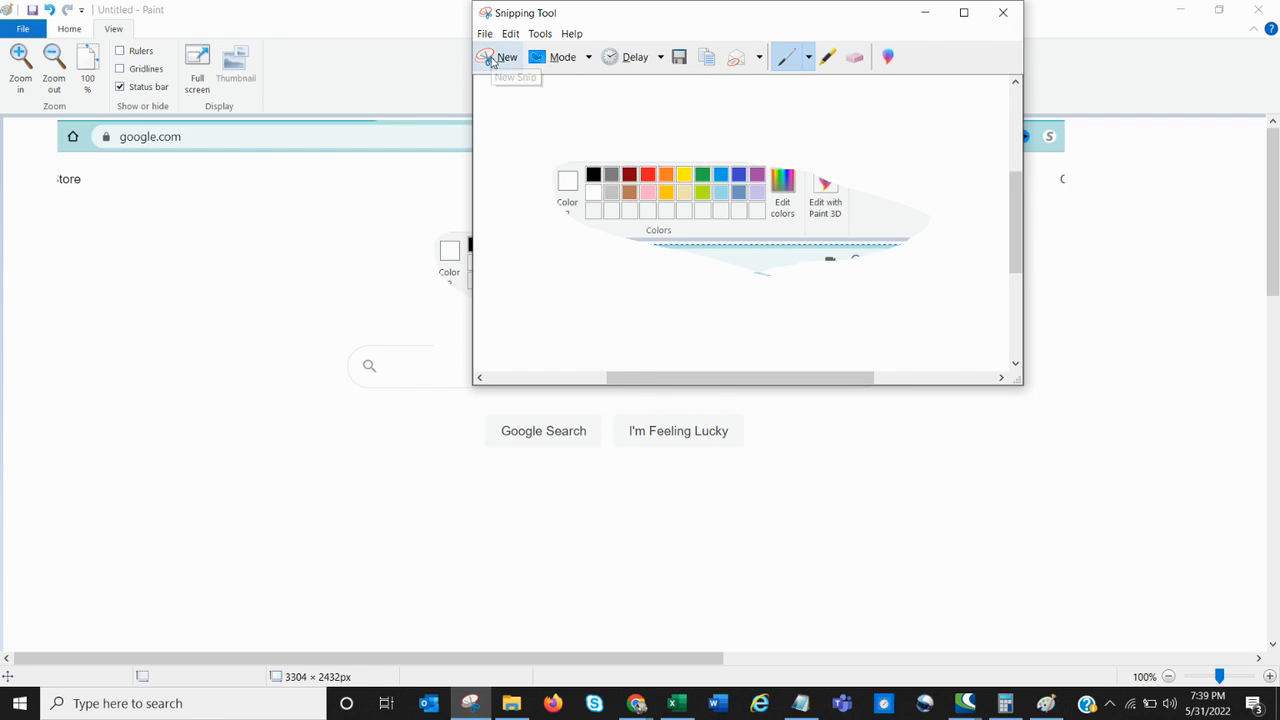
Choose Rectangular Snip mode and start a new delayed capture twice
left_click(589, 57)
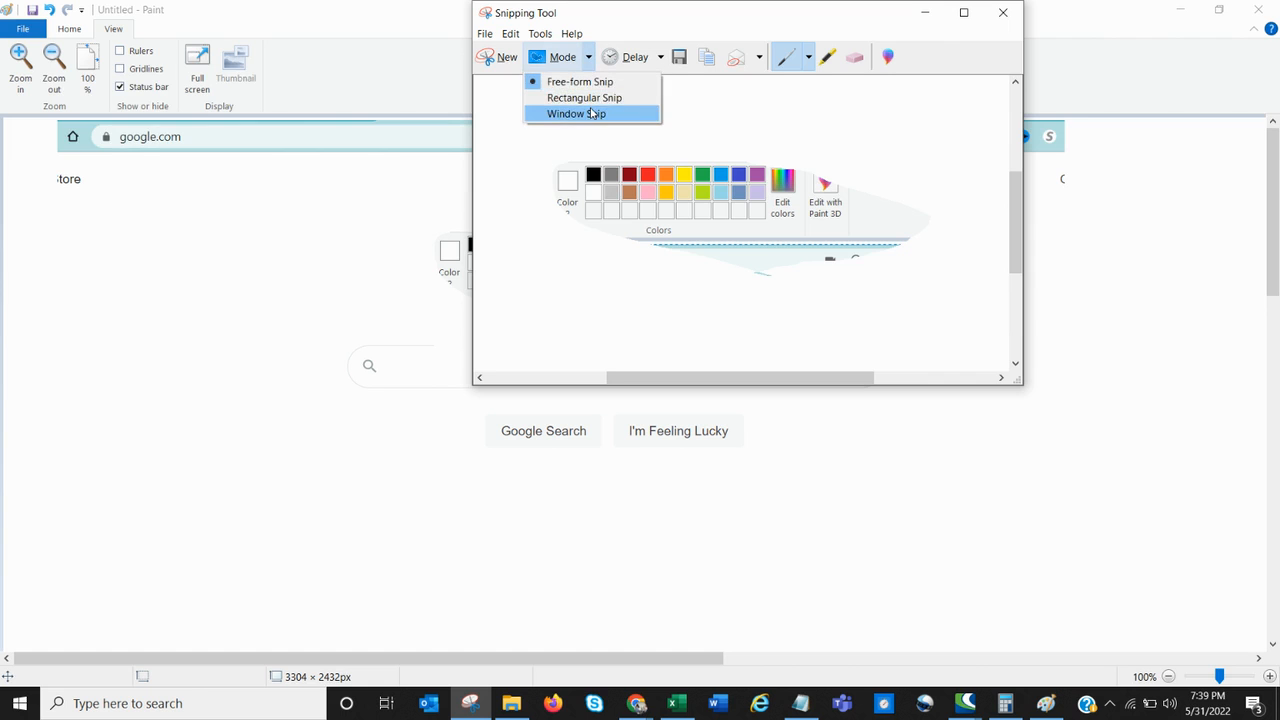
left_click(584, 98)
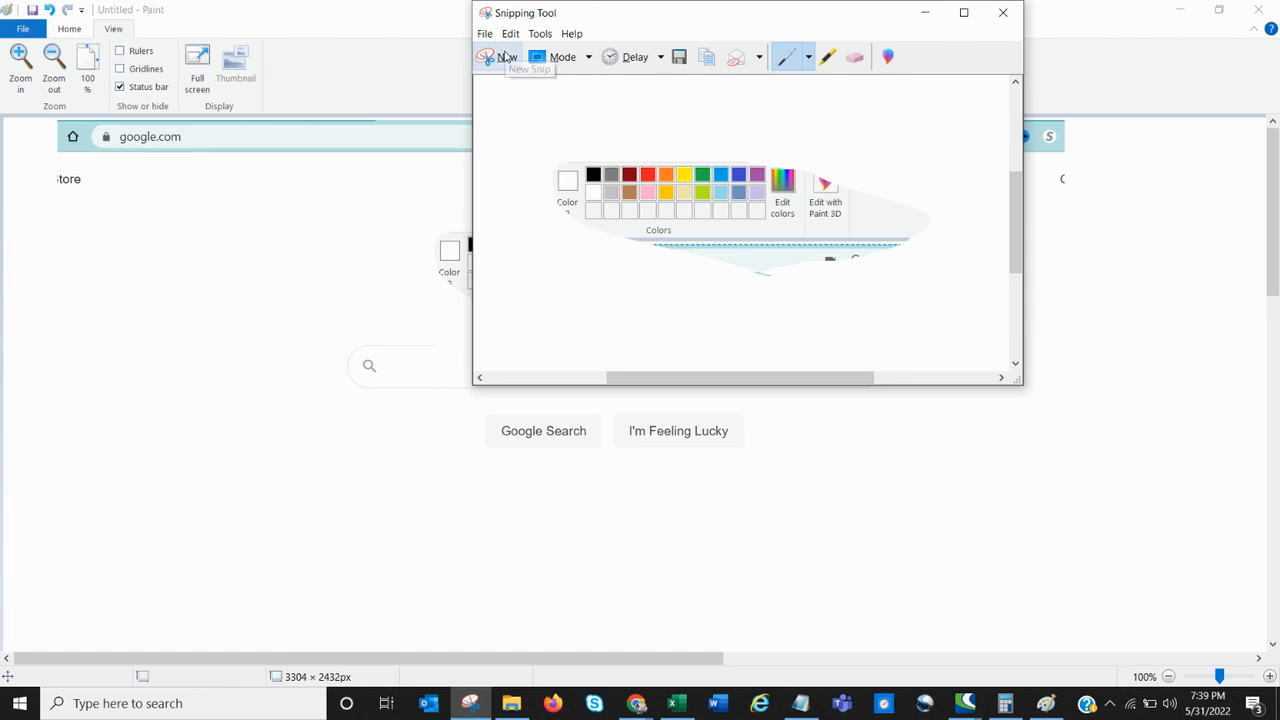
left_click(504, 58)
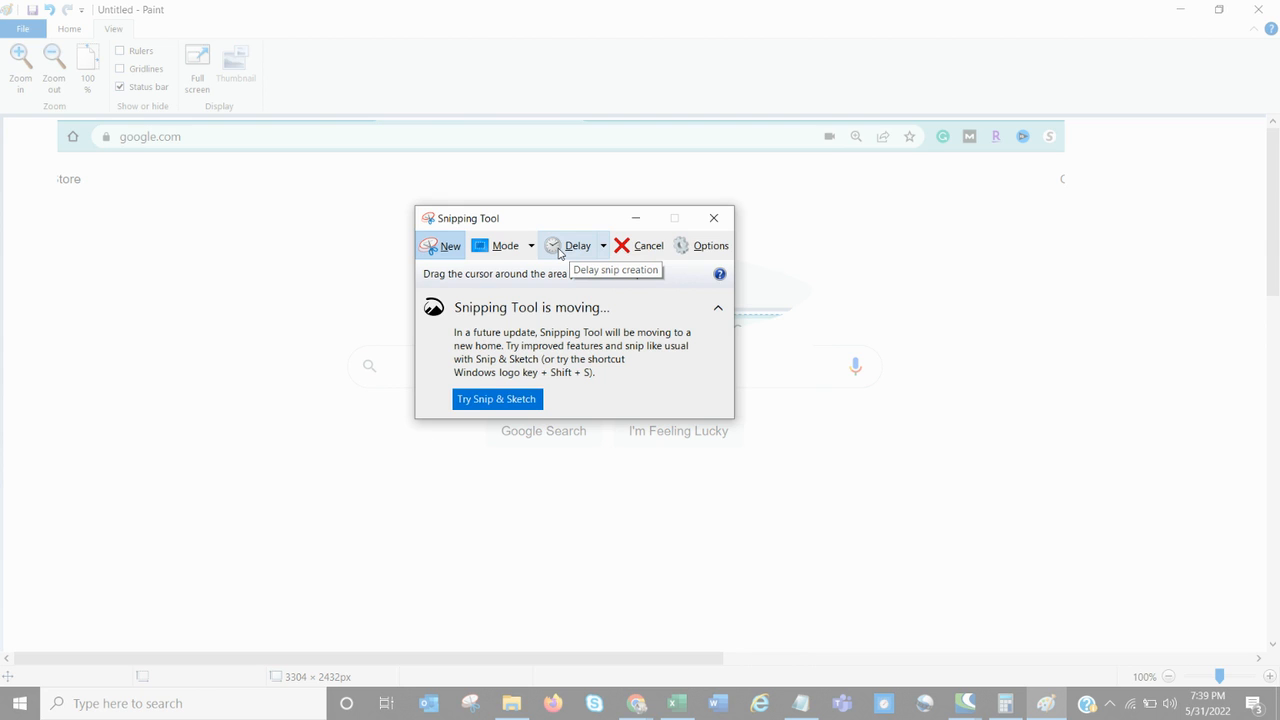
left_click(447, 250)
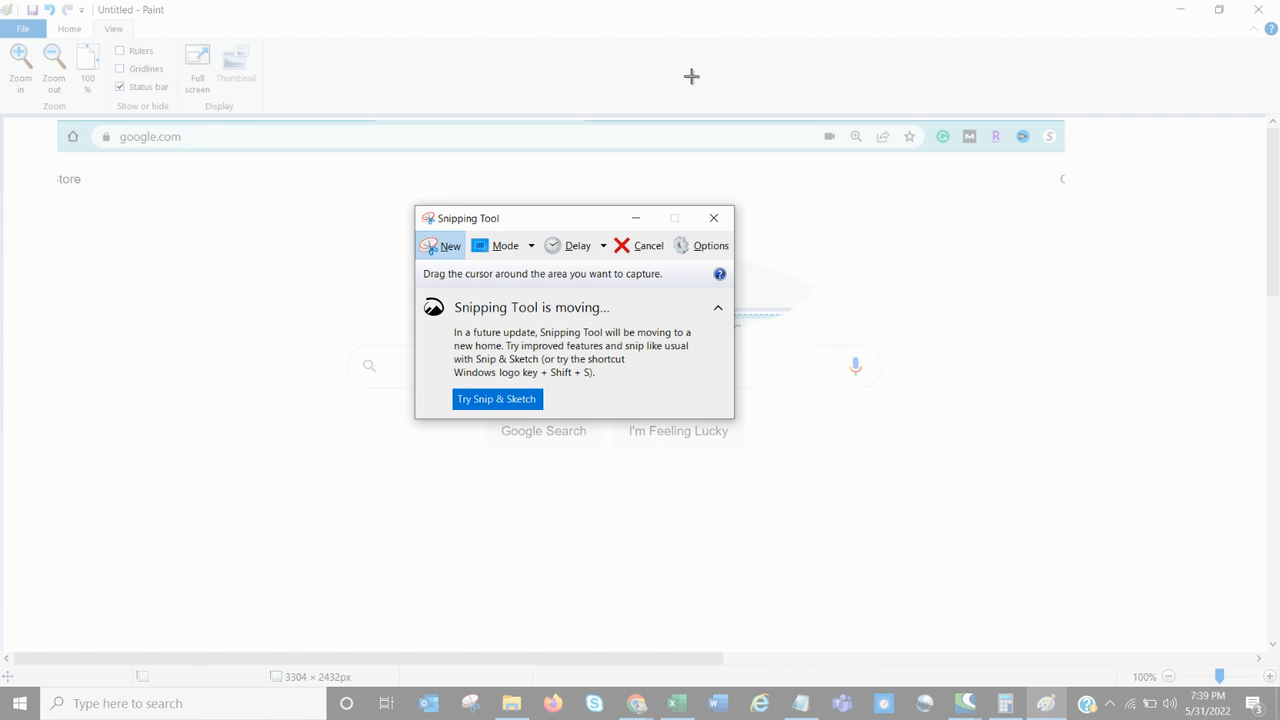
Cancel the pending snip, move the dialog up-left, close Snipping Tool and reopen it from the taskbar
left_click(648, 247)
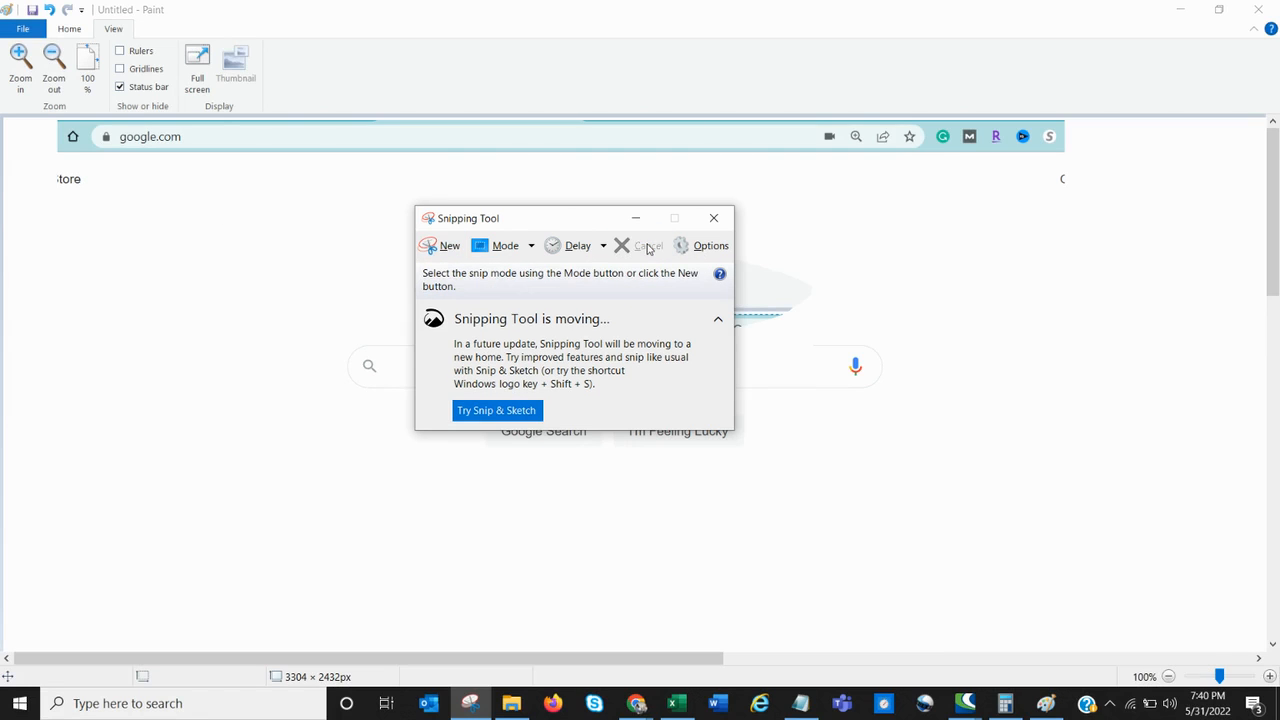
left_click_drag(577, 226, 400, 166)
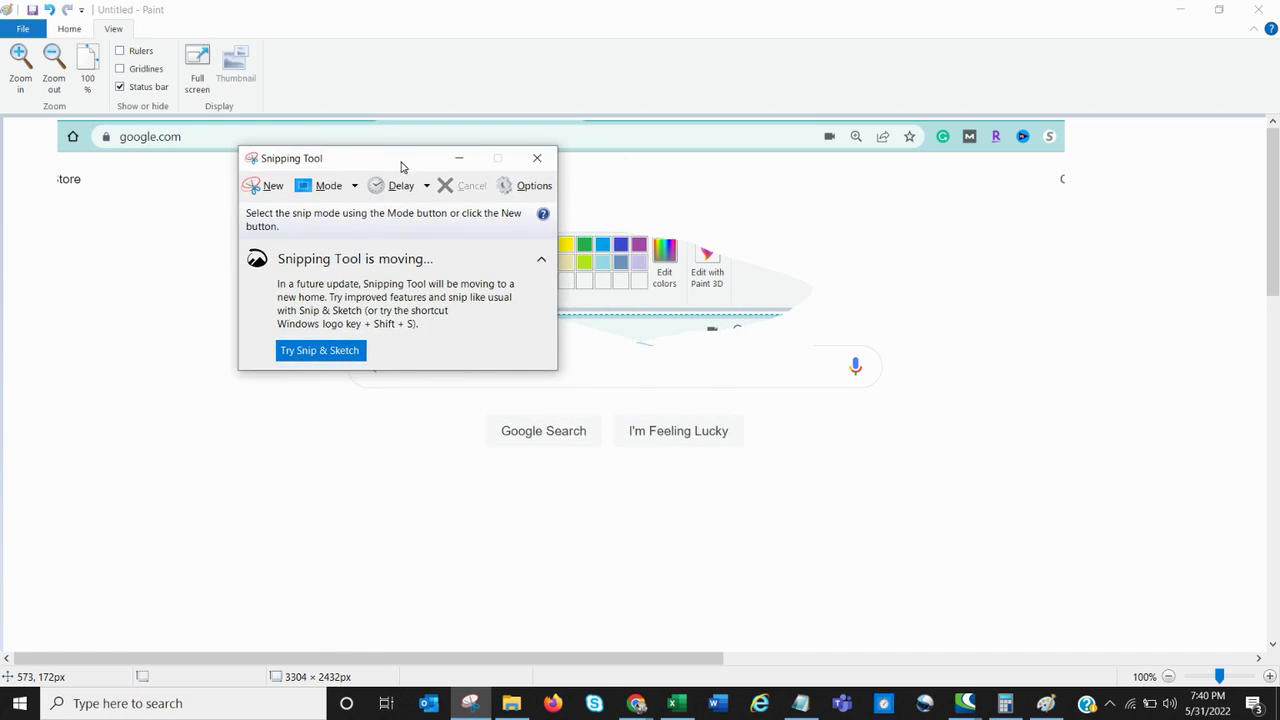
left_click(537, 158)
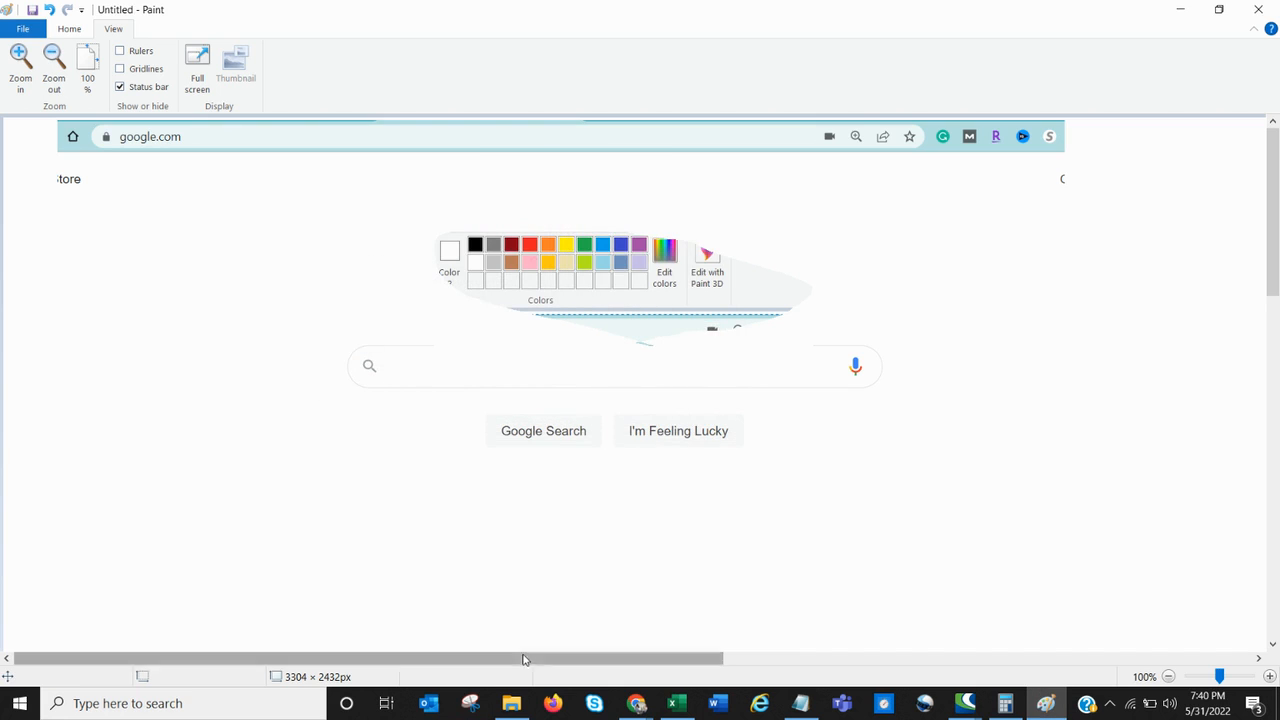
left_click(470, 703)
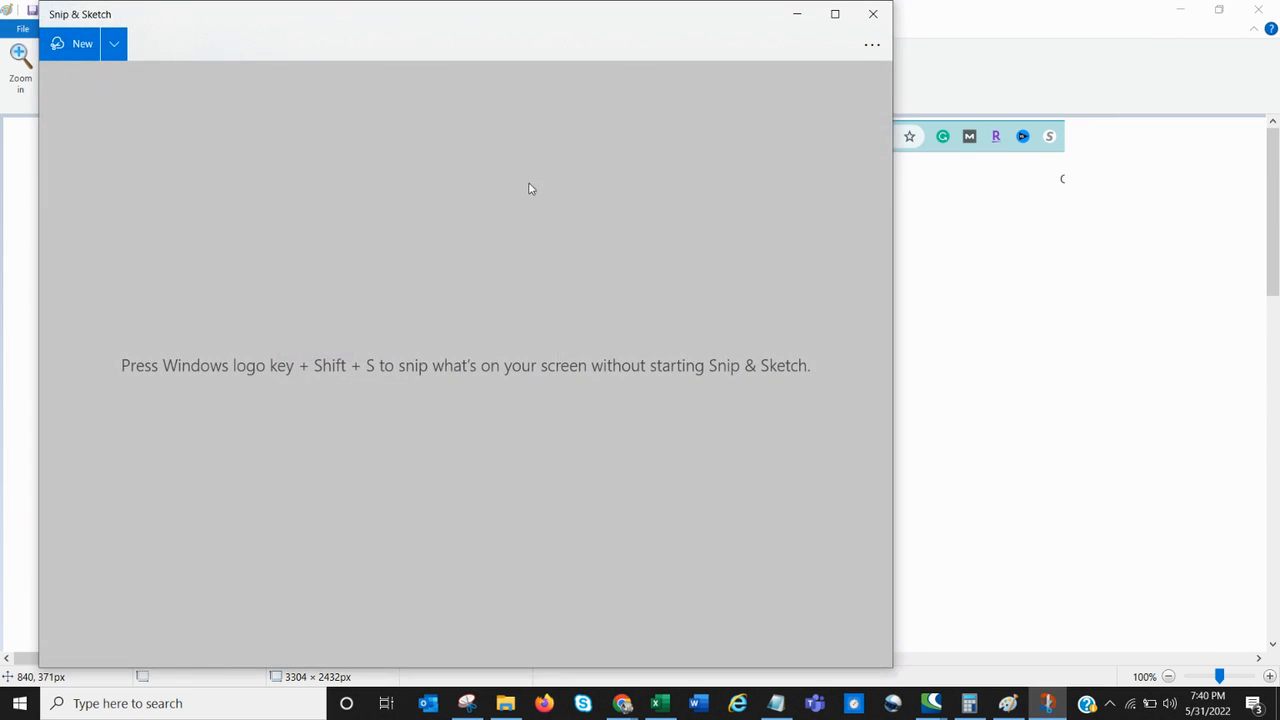
Reopen Snip & Sketch and capture a rectangle around the Snipping Tool dialog for markup
left_click(800, 16)
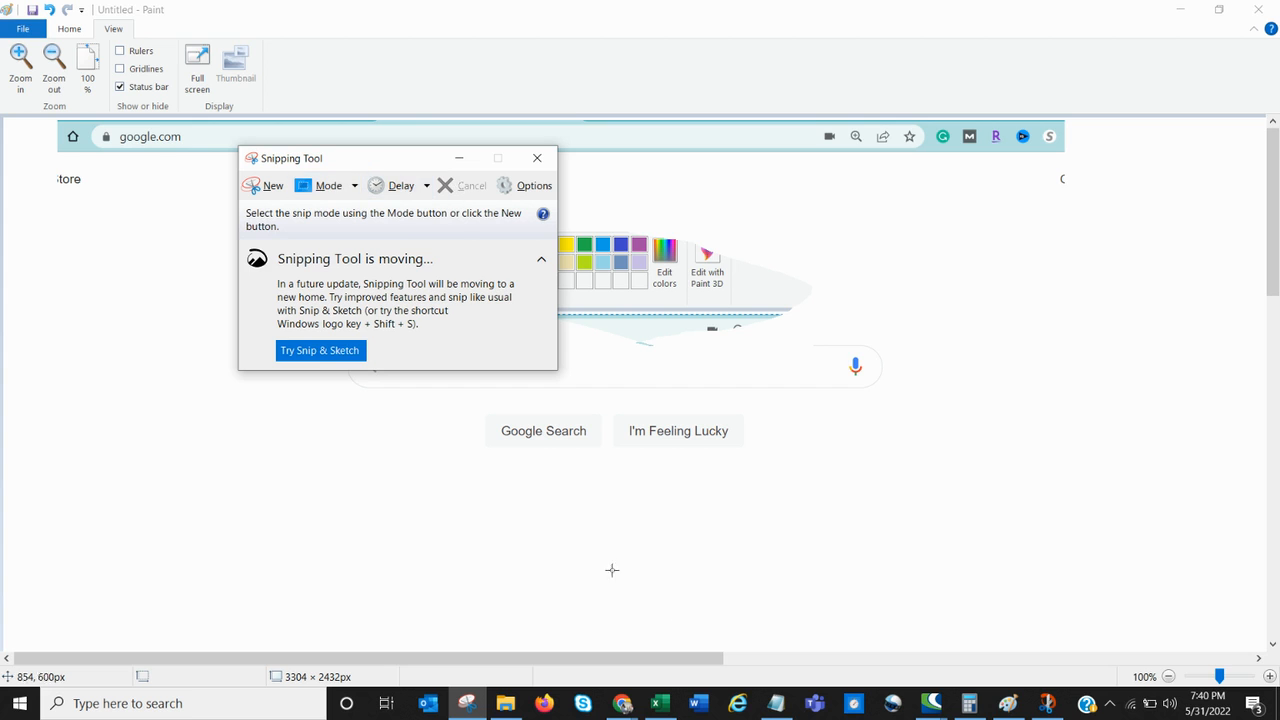
left_click(1047, 703)
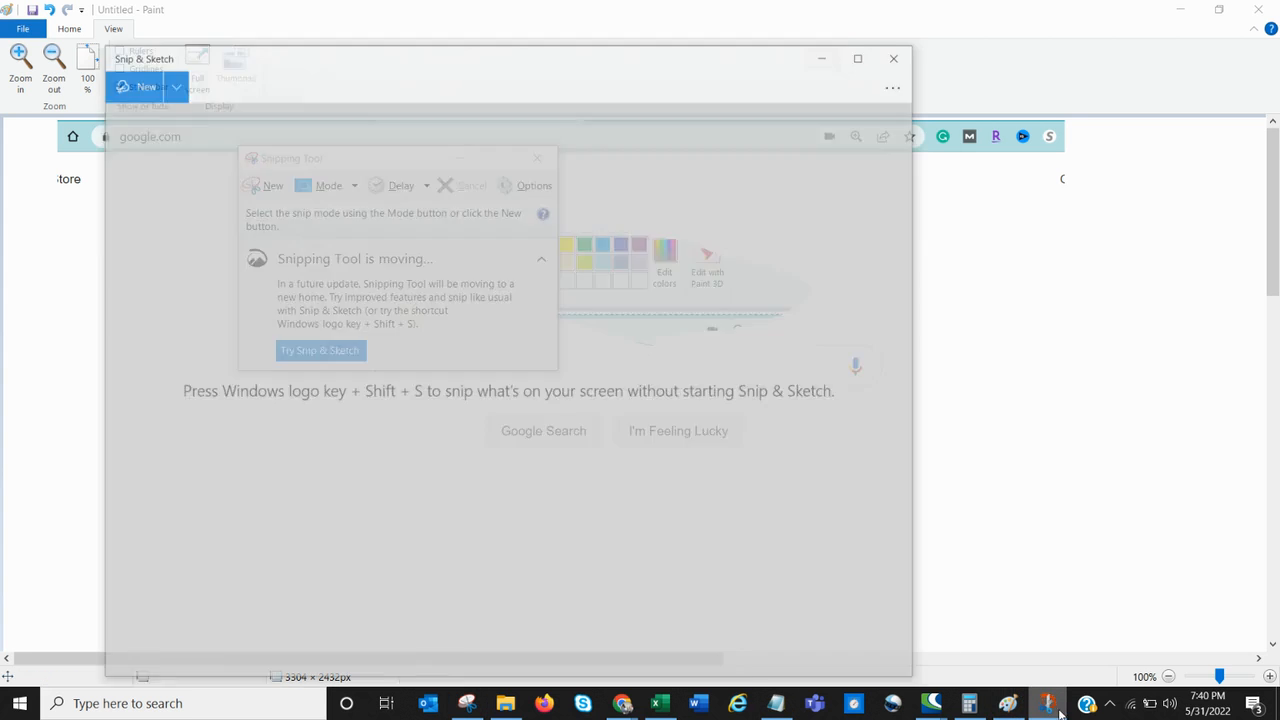
left_click(86, 43)
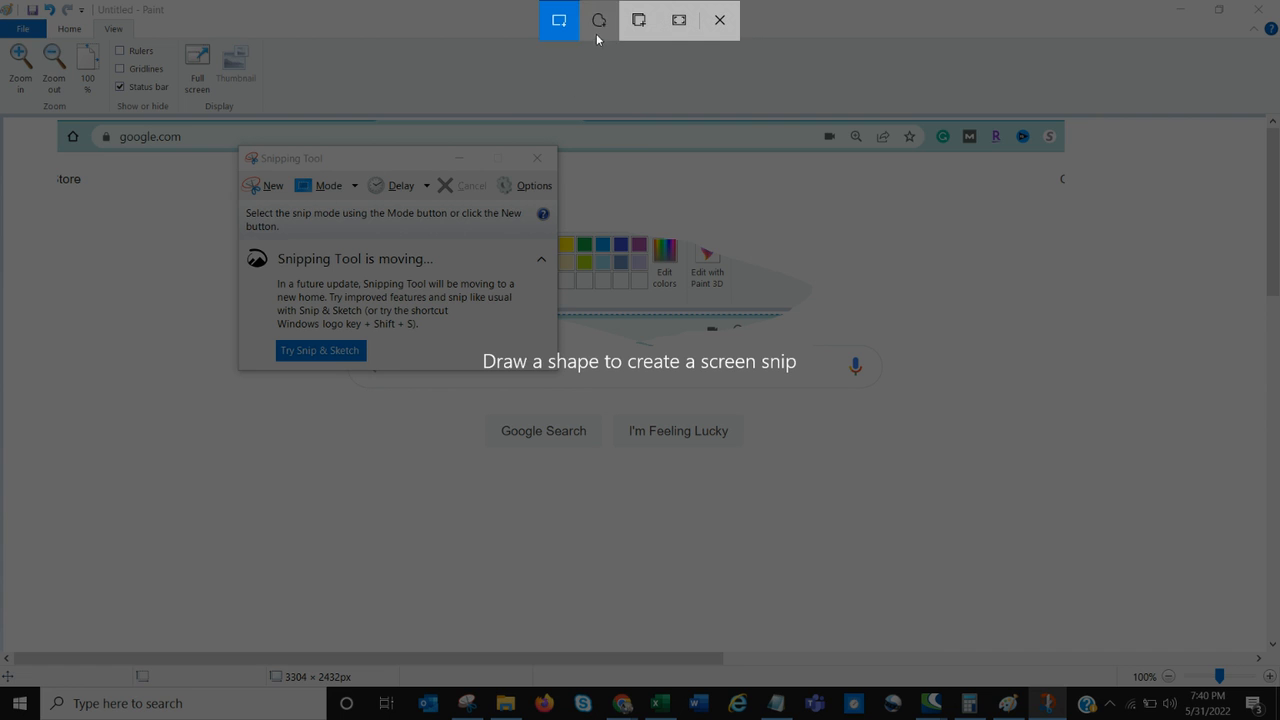
left_click_drag(631, 474, 253, 234)
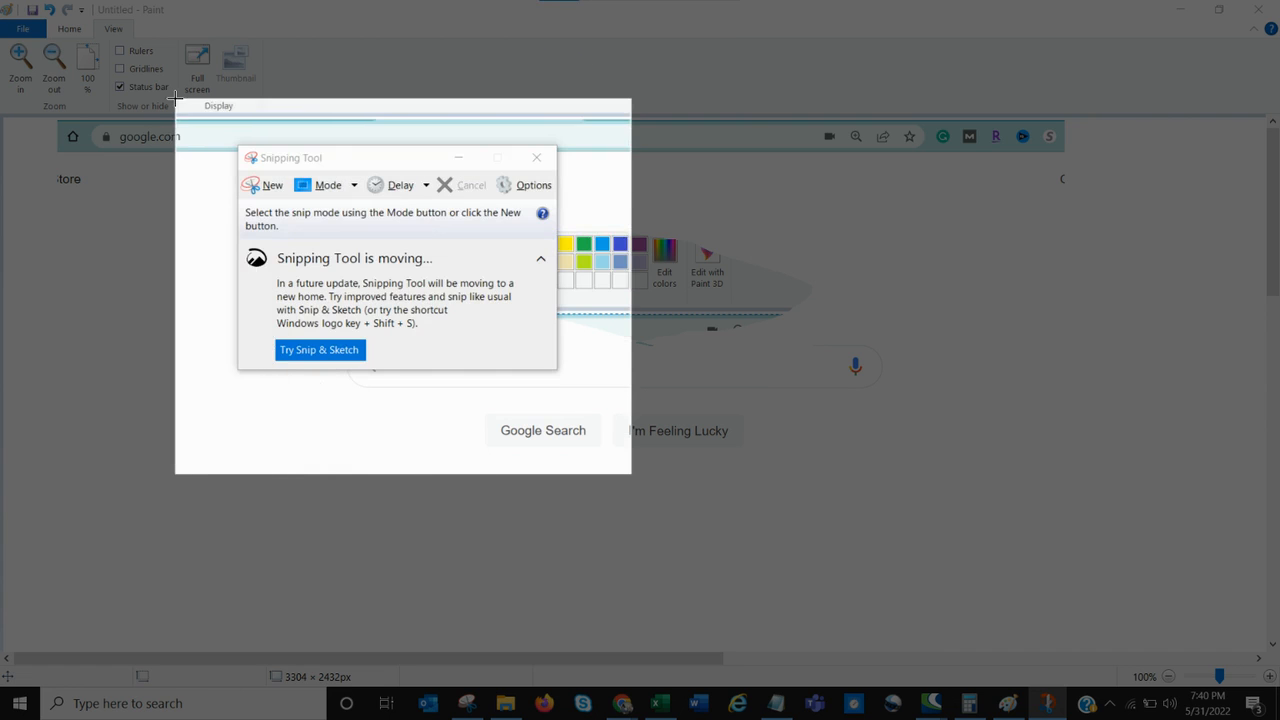
key("alt+Tab")
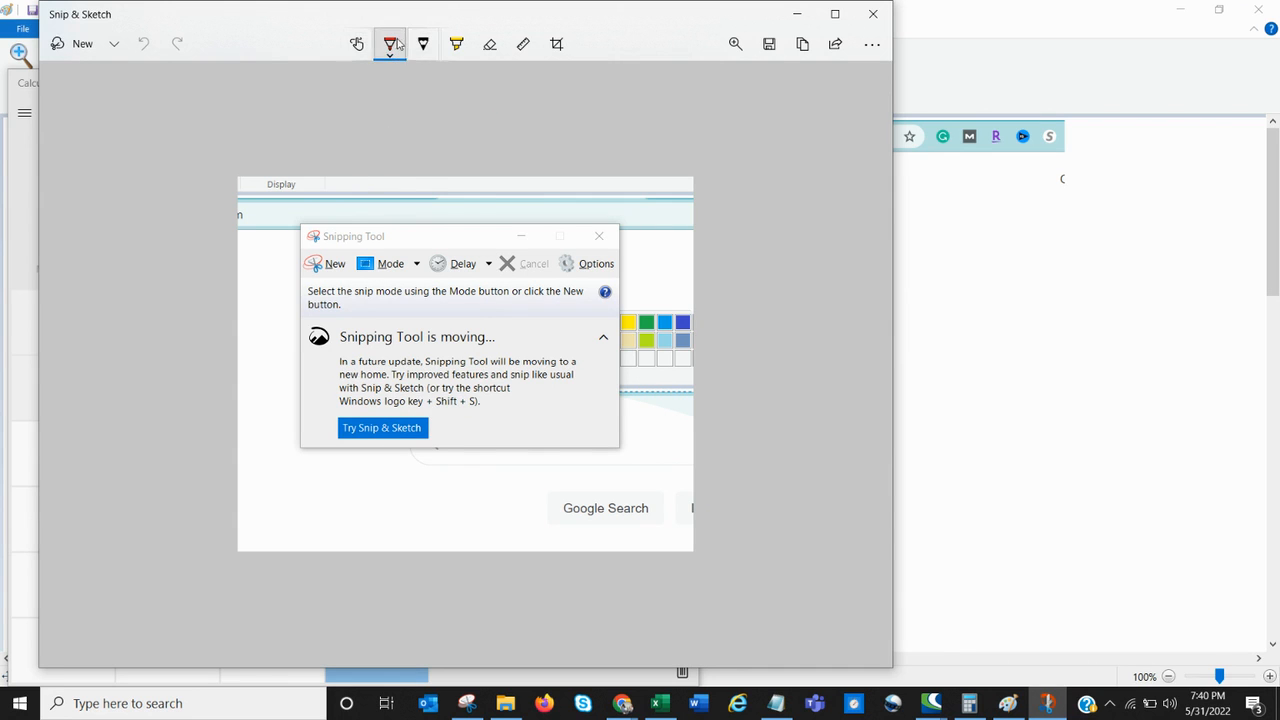
left_click(456, 44)
left_click_drag(346, 340, 340, 335)
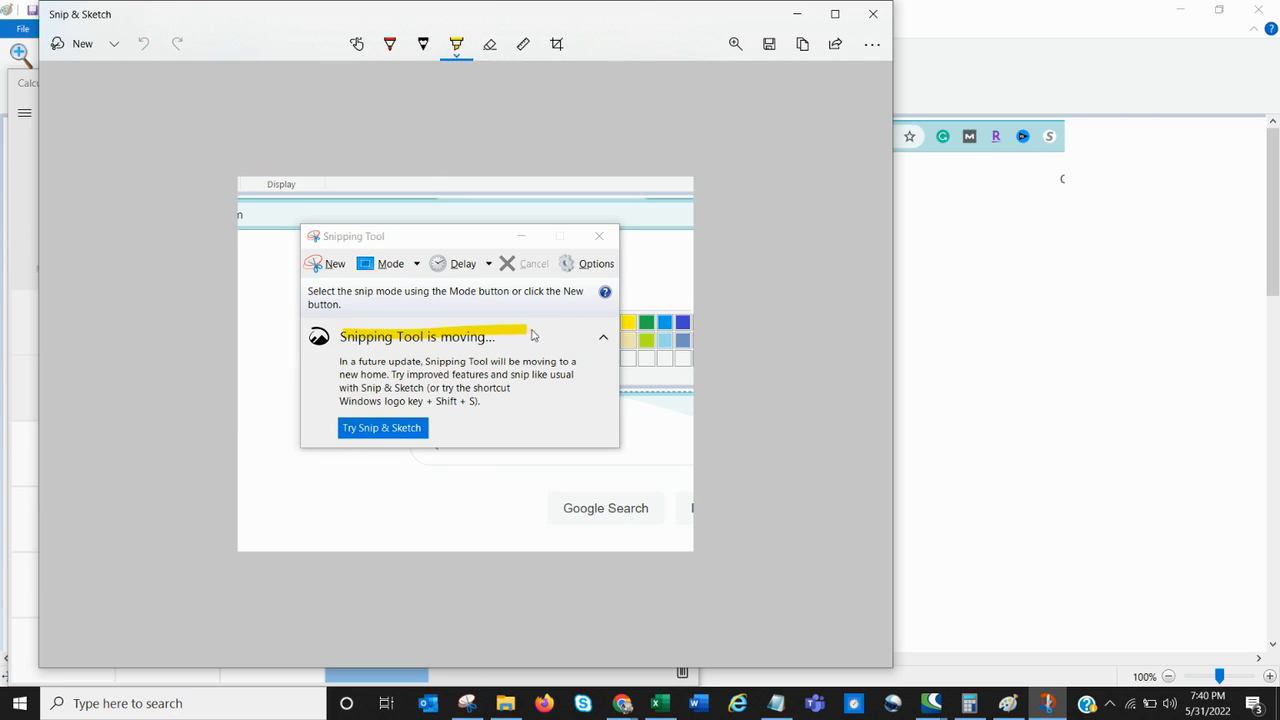
left_click(388, 50)
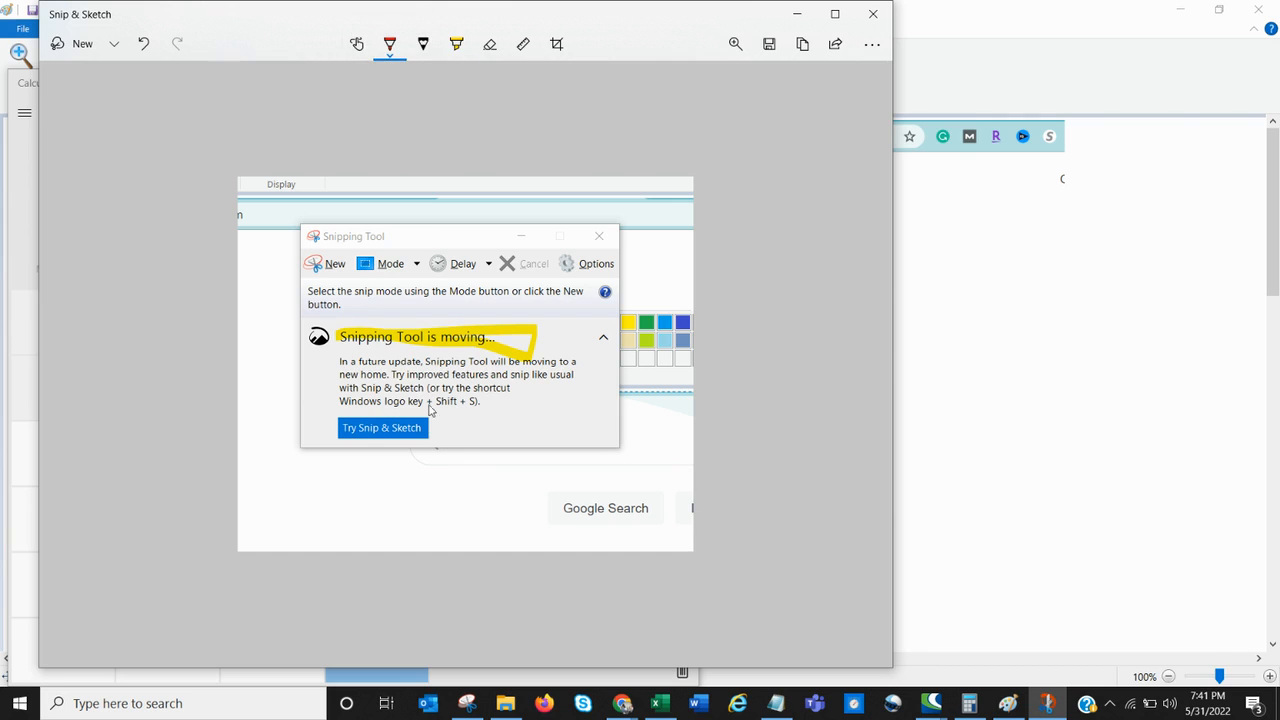
mouse_move(451, 491)
left_mouse_down()
mouse_move(514, 471)
mouse_move(457, 500)
left_mouse_up()
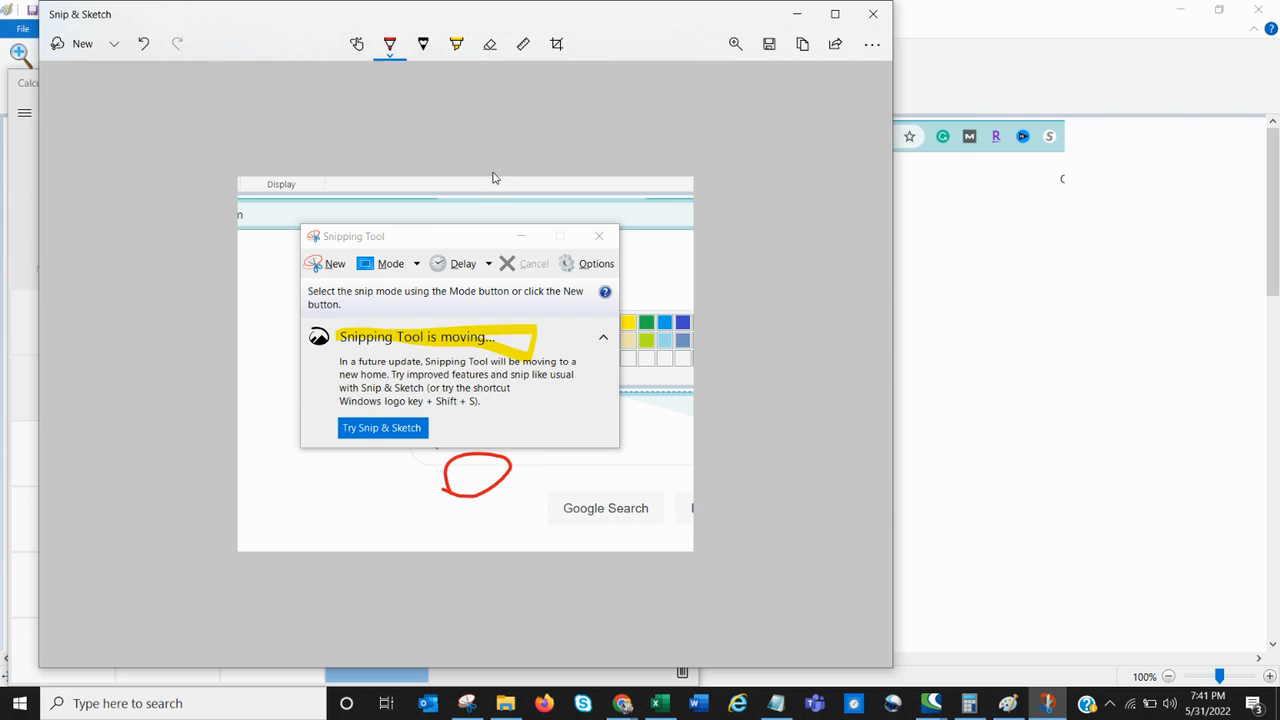
left_click(424, 50)
mouse_move(510, 395)
left_mouse_down()
mouse_move(460, 426)
mouse_move(395, 392)
mouse_move(378, 352)
mouse_move(402, 334)
left_mouse_up()
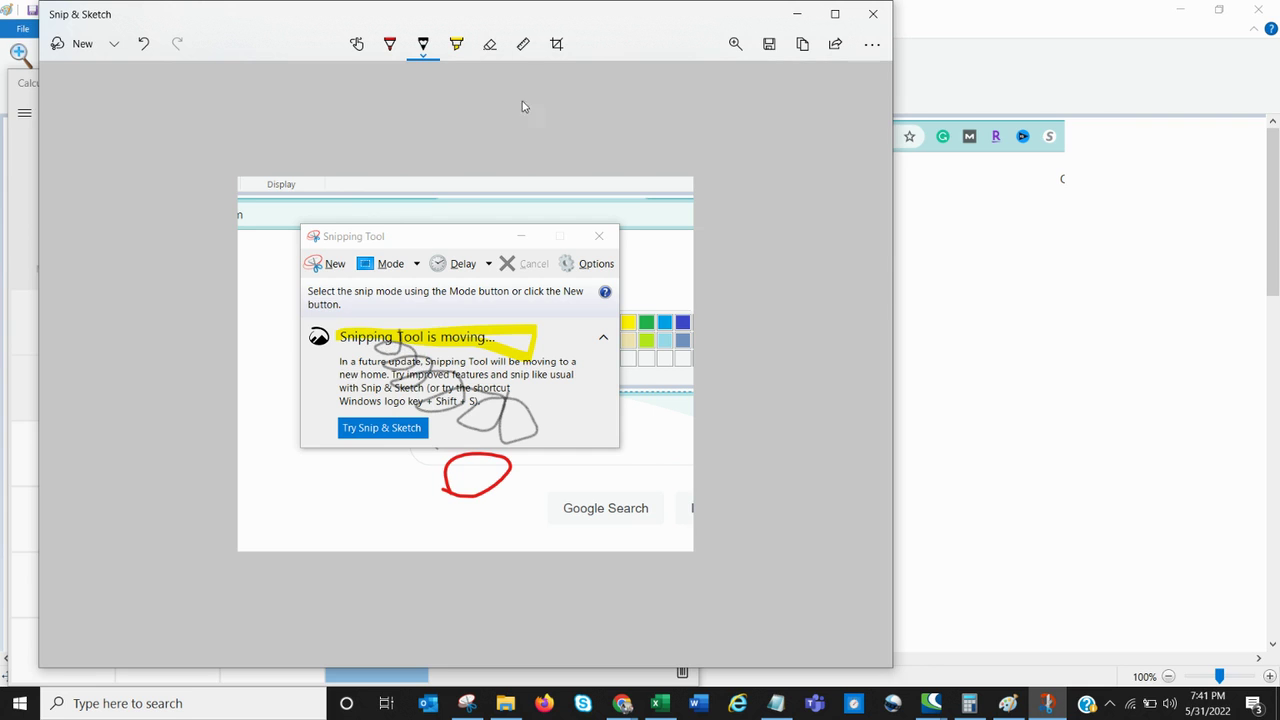
left_click(487, 56)
left_click(512, 430)
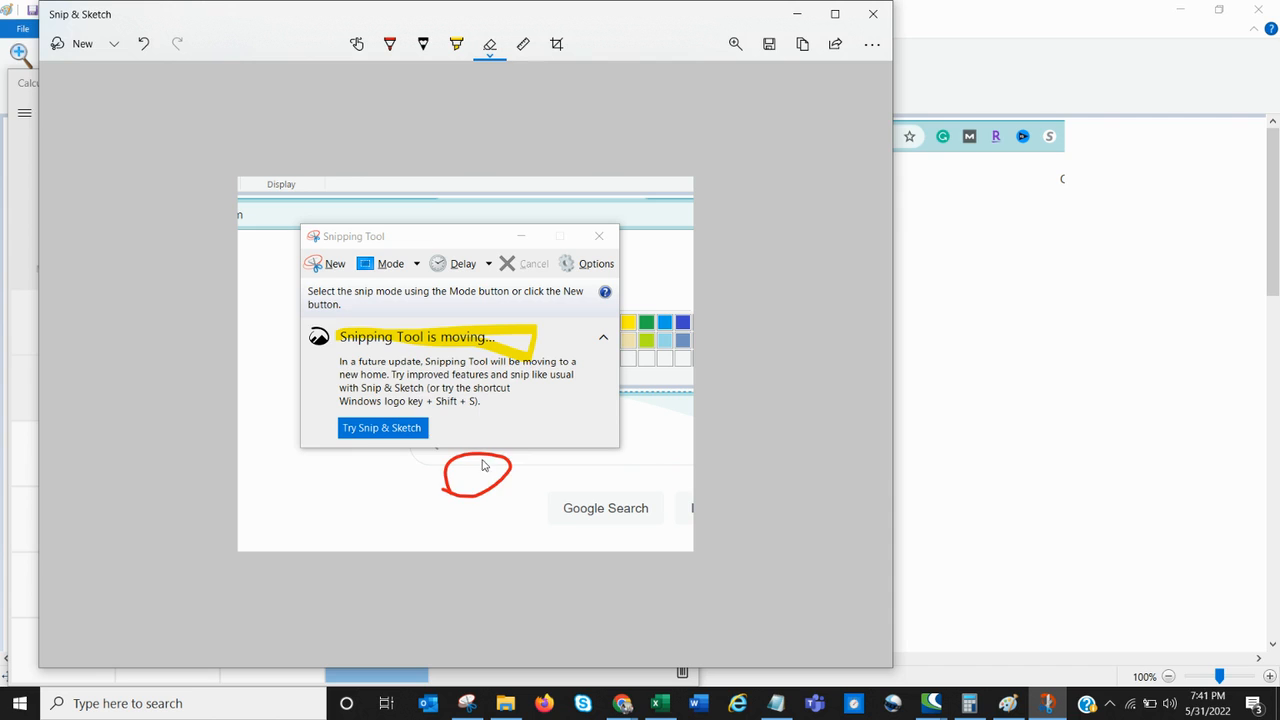
left_click_drag(483, 465, 427, 442)
left_click(495, 348)
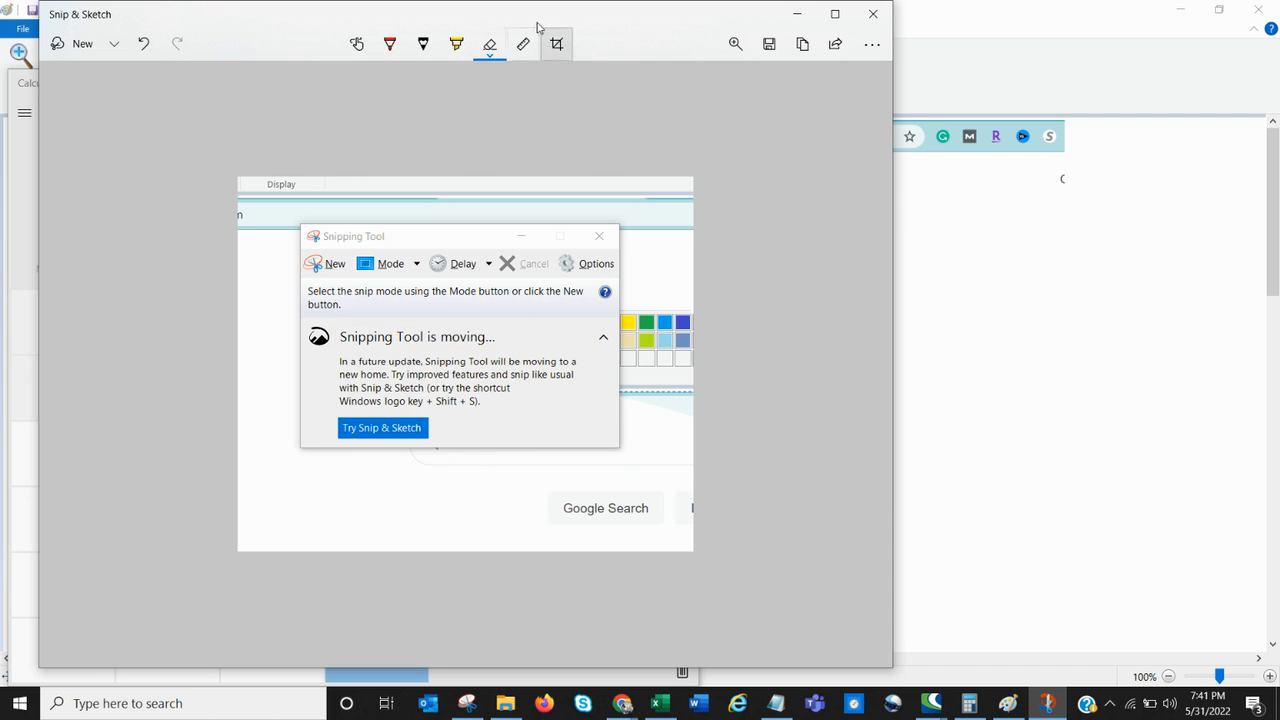